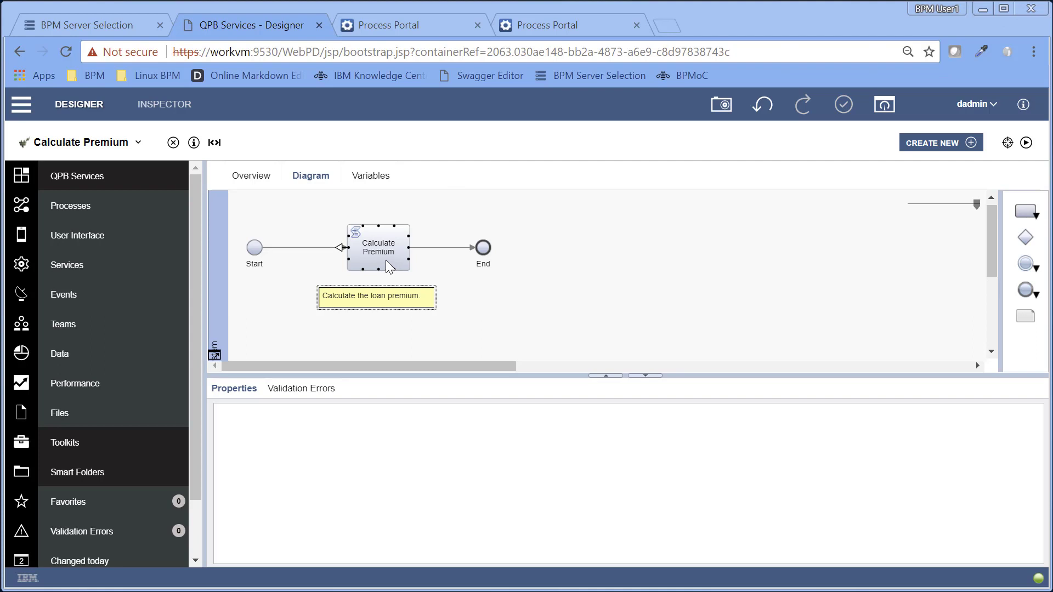
Review the Calculate Premium service's input and output variables and the script of its Calculate Premium activity
{"action": "left_click", "coordinate": [371, 177]}
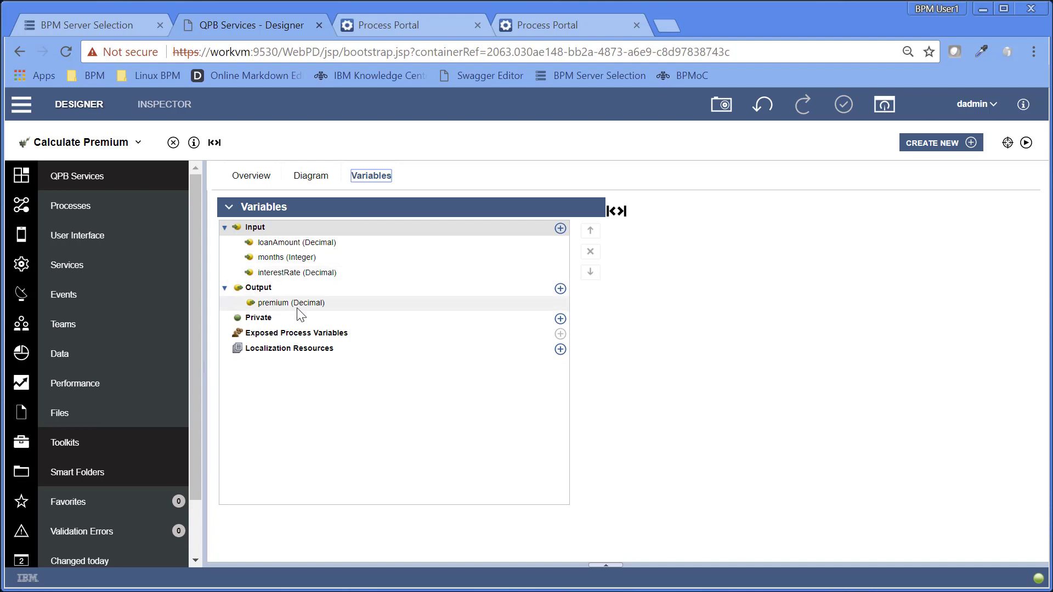
{"action": "left_click", "coordinate": [306, 180]}
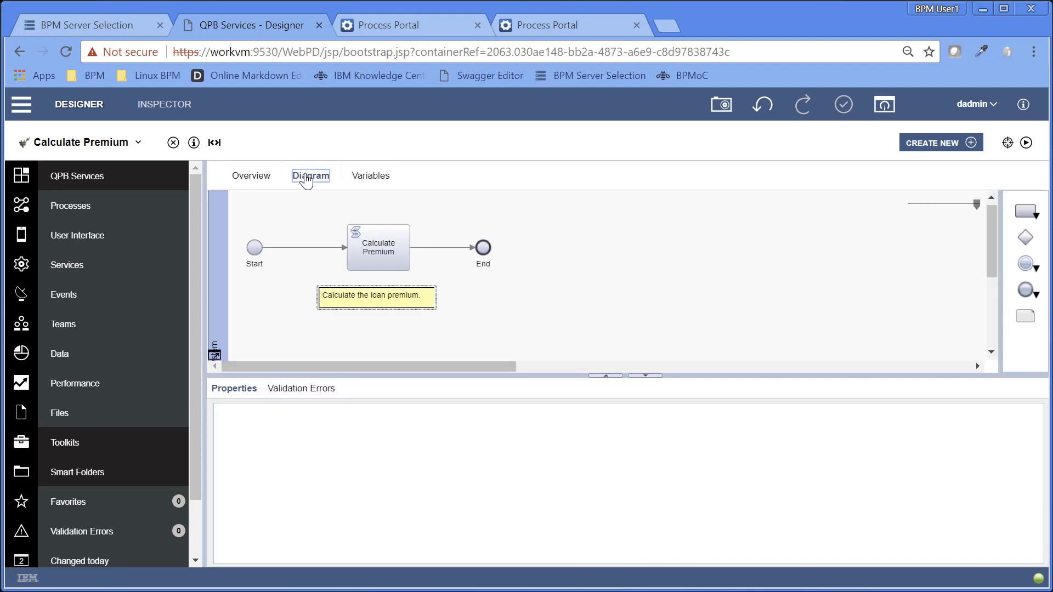
{"action": "left_click", "coordinate": [369, 247]}
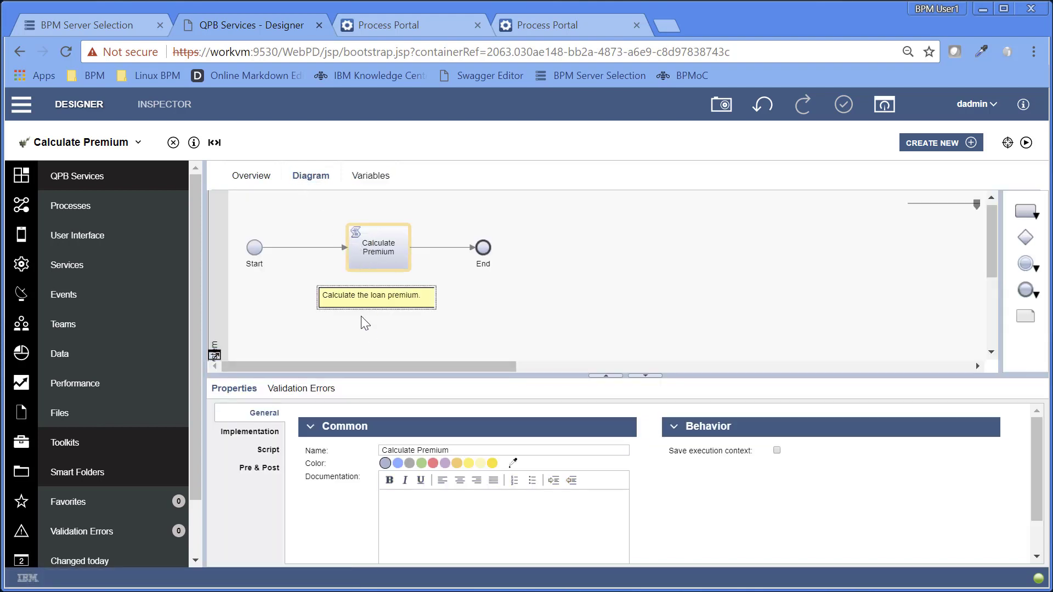
{"action": "left_click", "coordinate": [268, 449]}
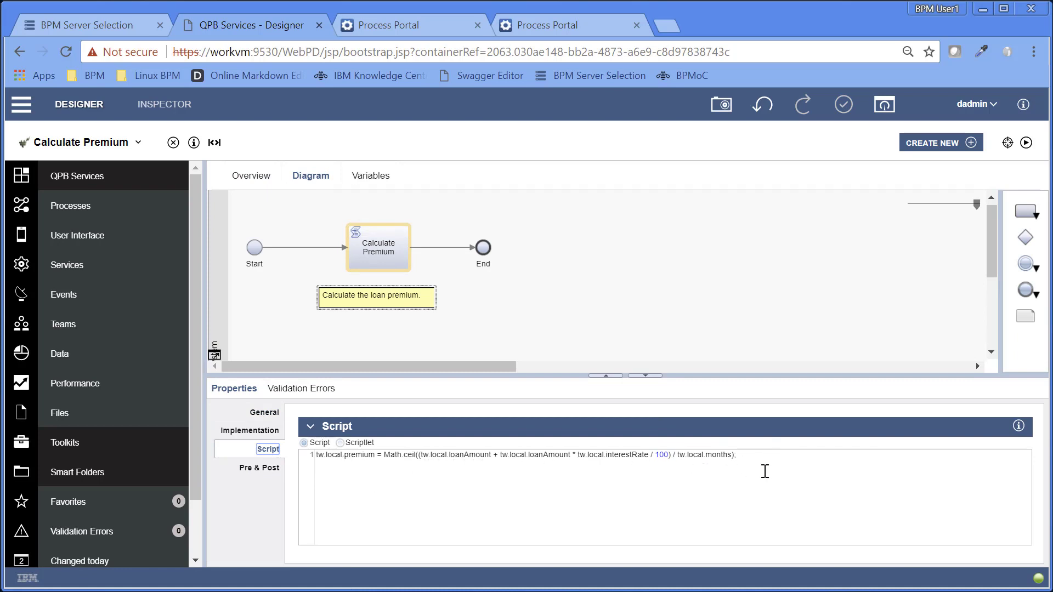
{"action": "left_click", "coordinate": [495, 329]}
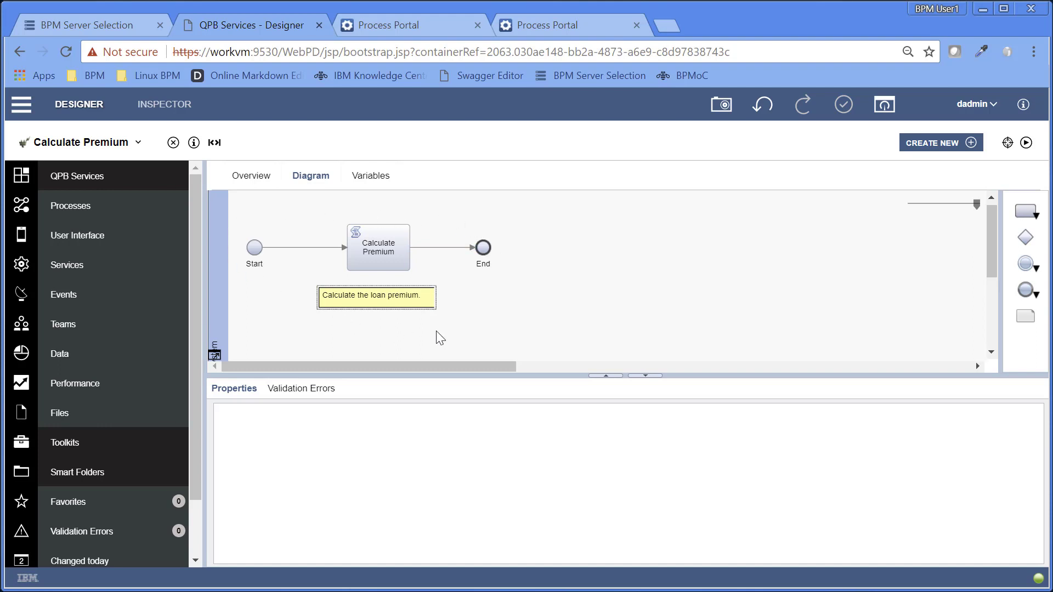
{"action": "left_click", "coordinate": [371, 176]}
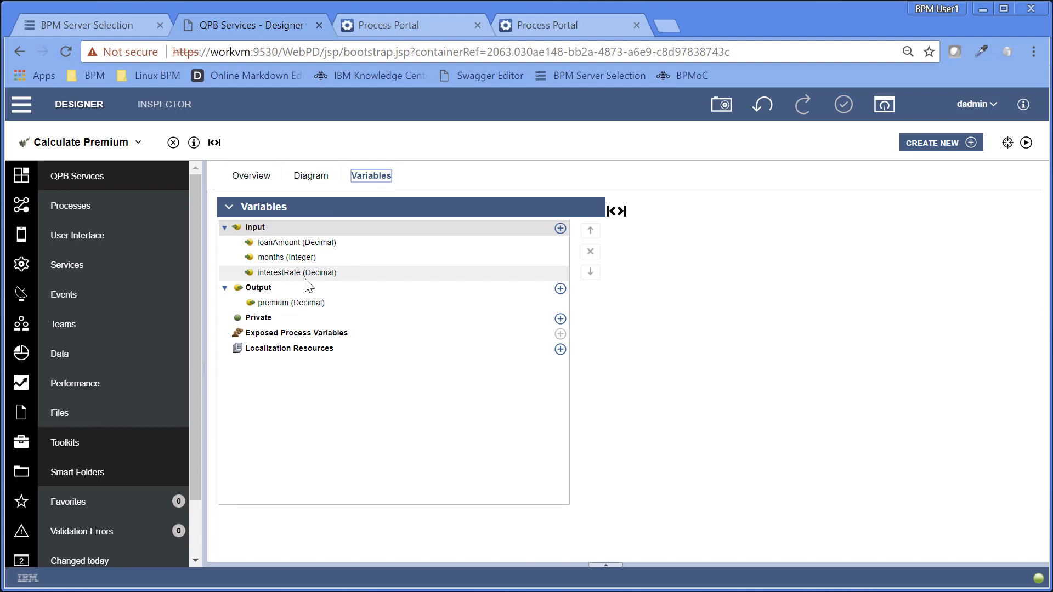
{"action": "left_click", "coordinate": [311, 177]}
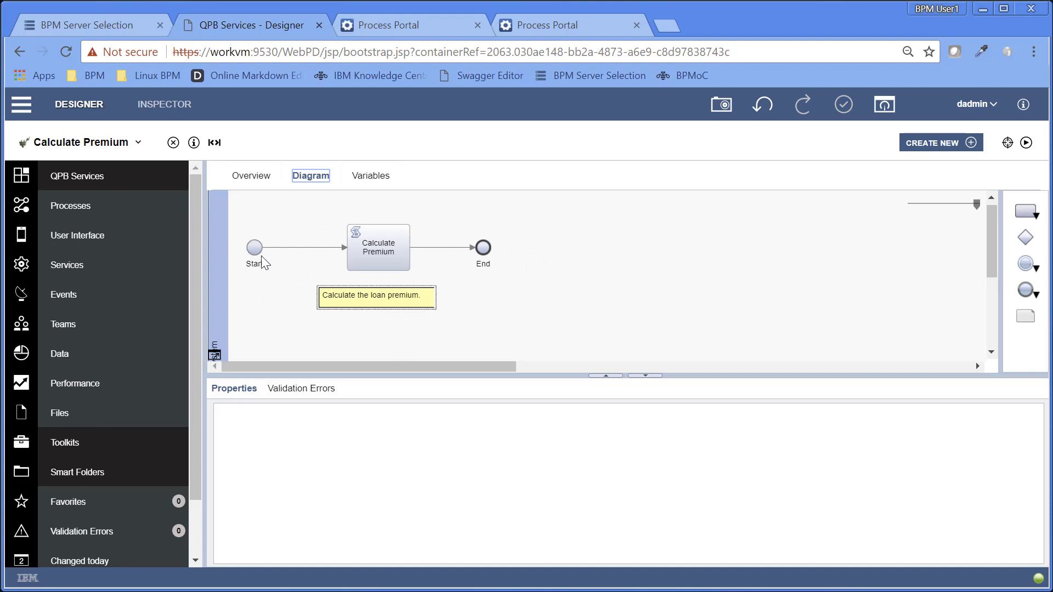
Open the Get Integration Service List service flow and examine its output variable and the script of its Generate Integration Service List activity
{"action": "left_click", "coordinate": [121, 270]}
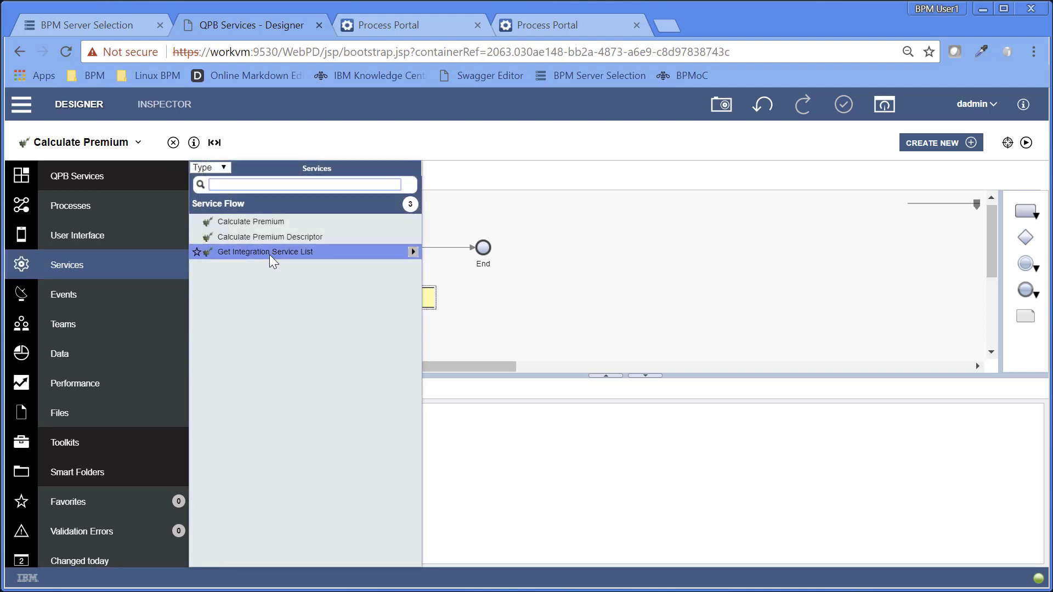
{"action": "left_click", "coordinate": [269, 252]}
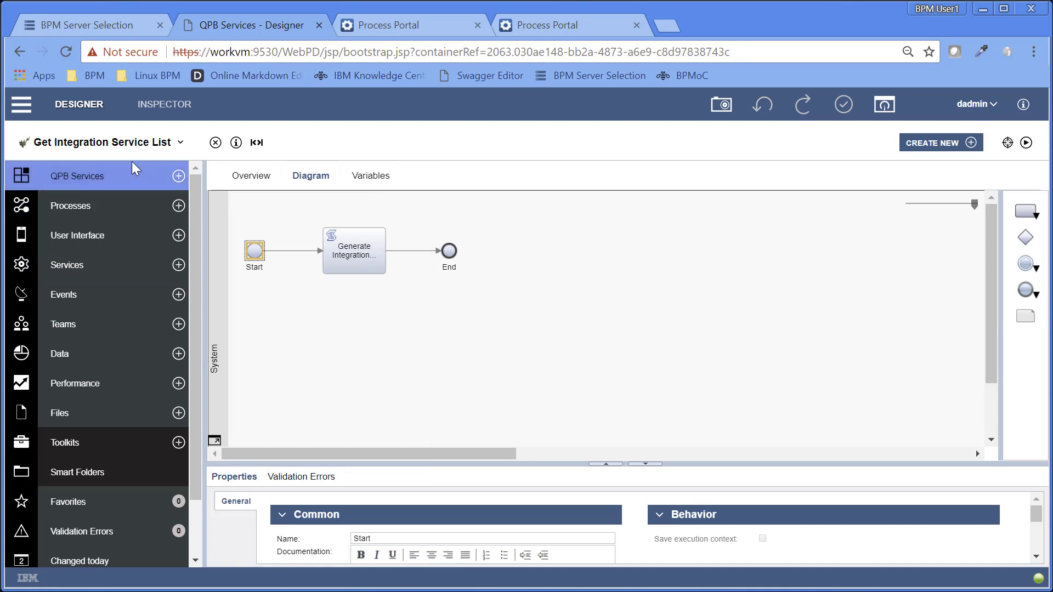
{"action": "left_click", "coordinate": [365, 259]}
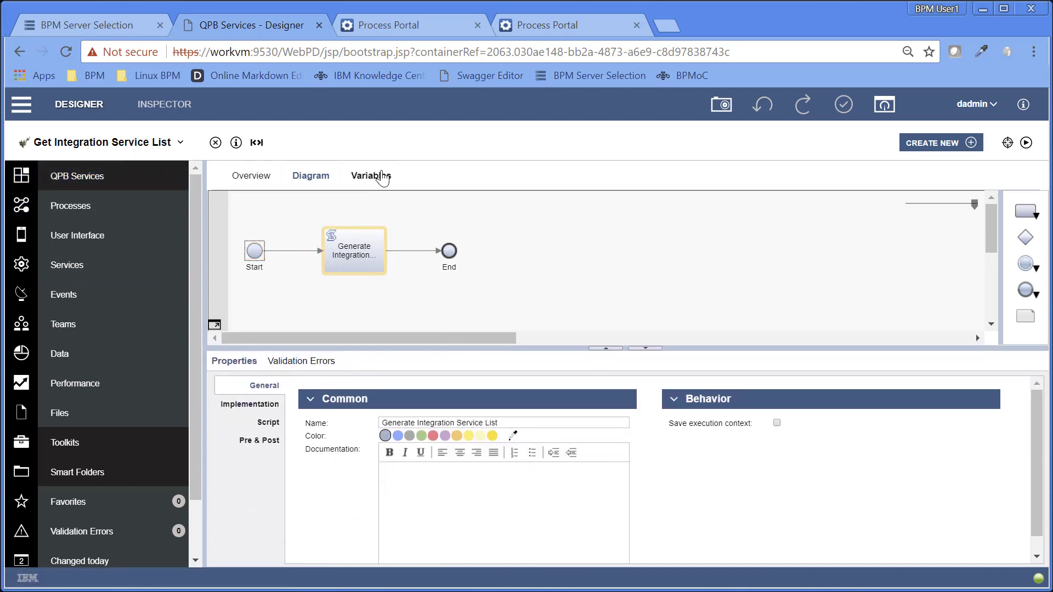
{"action": "left_click", "coordinate": [380, 175]}
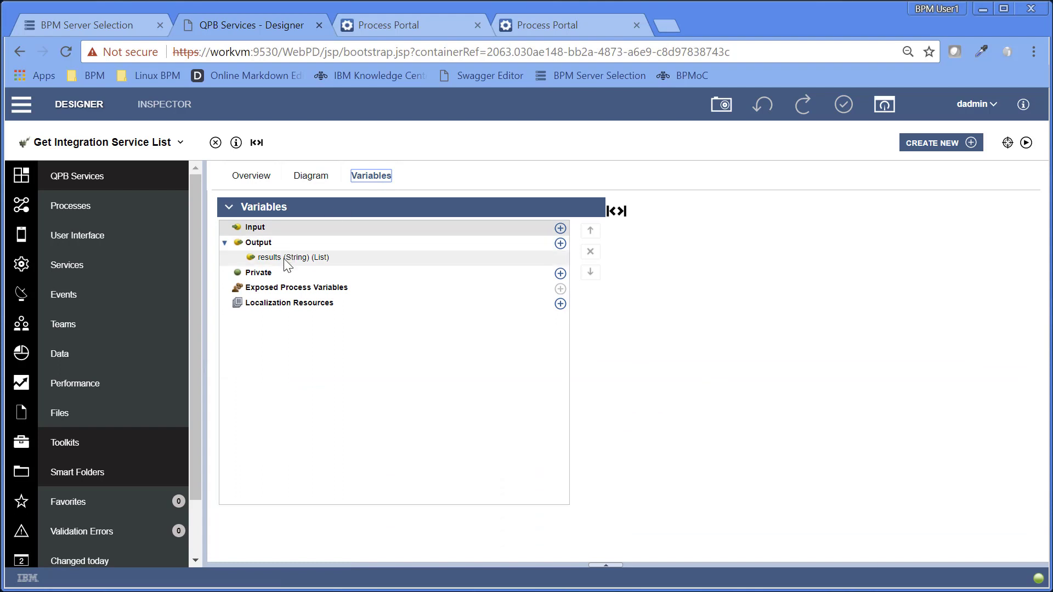
{"action": "left_click", "coordinate": [313, 177]}
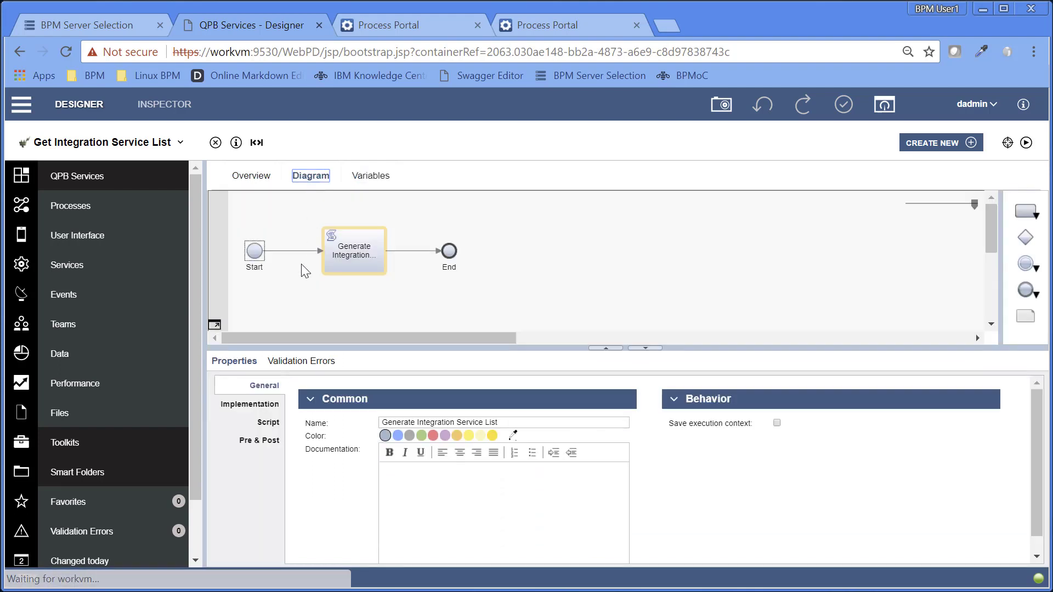
{"action": "left_click", "coordinate": [272, 424]}
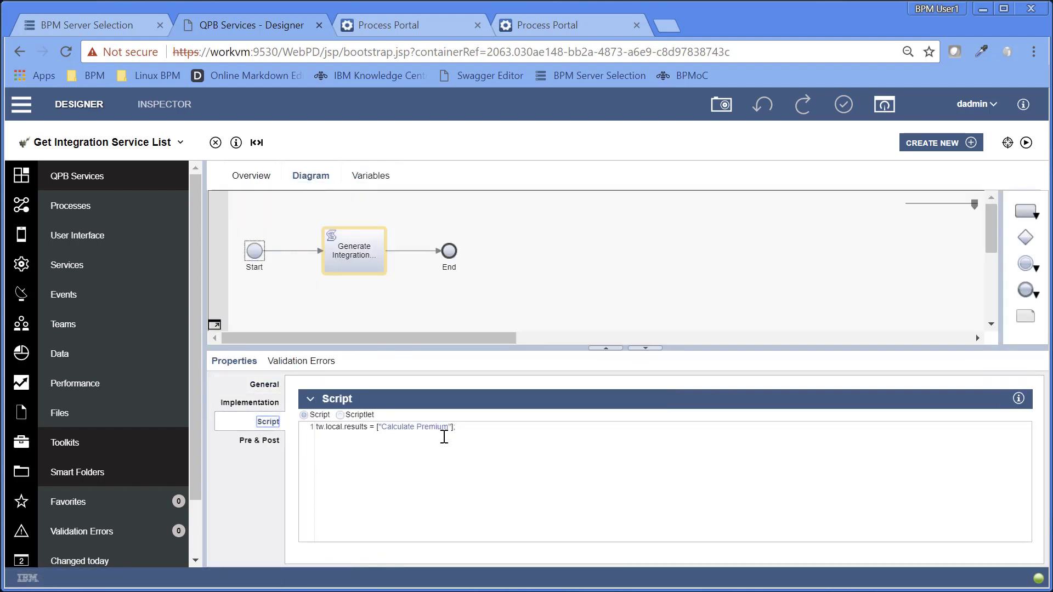
{"action": "left_click_drag", "start_coordinate": [476, 432], "coordinate": [309, 432]}
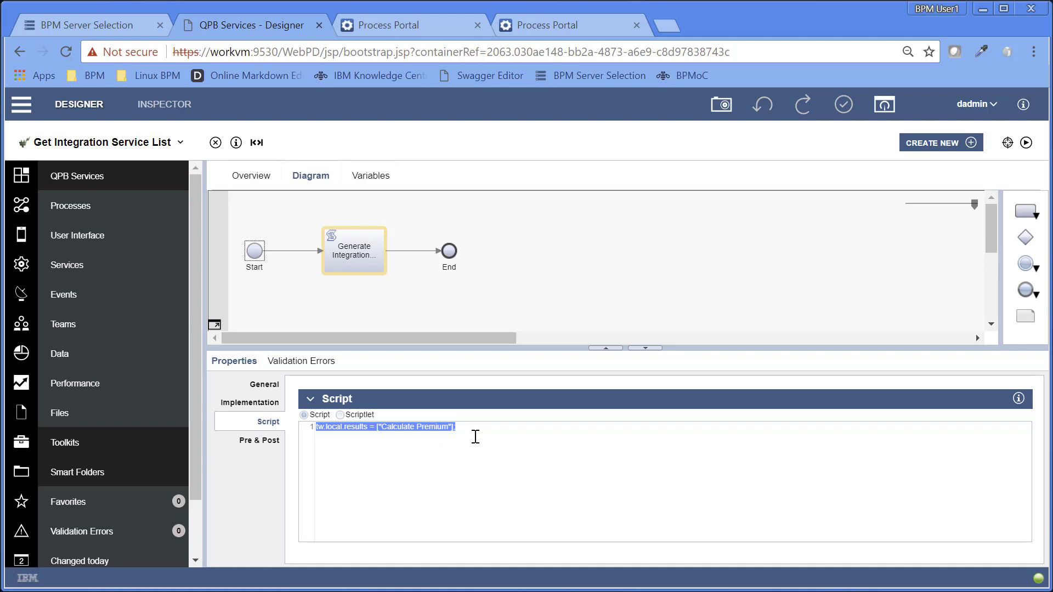
{"action": "left_click", "coordinate": [475, 436]}
{"action": "left_click_drag", "start_coordinate": [465, 430], "coordinate": [314, 432]}
Open the Calculate Premium Descriptor service flow and inspect its variables, expanding the descriptor output's fields
{"action": "left_click", "coordinate": [69, 264]}
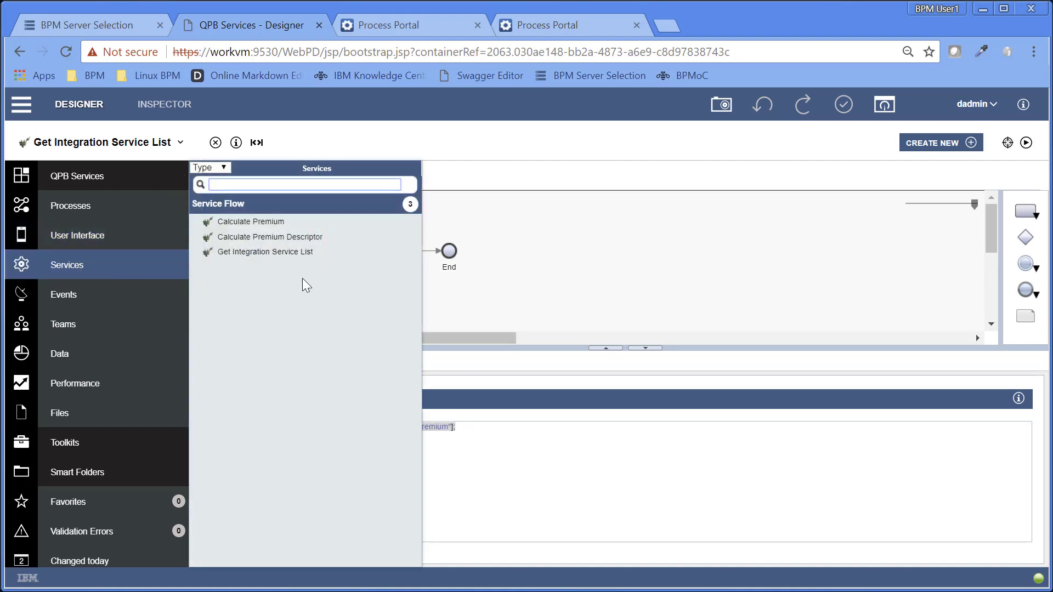
{"action": "left_click", "coordinate": [300, 237]}
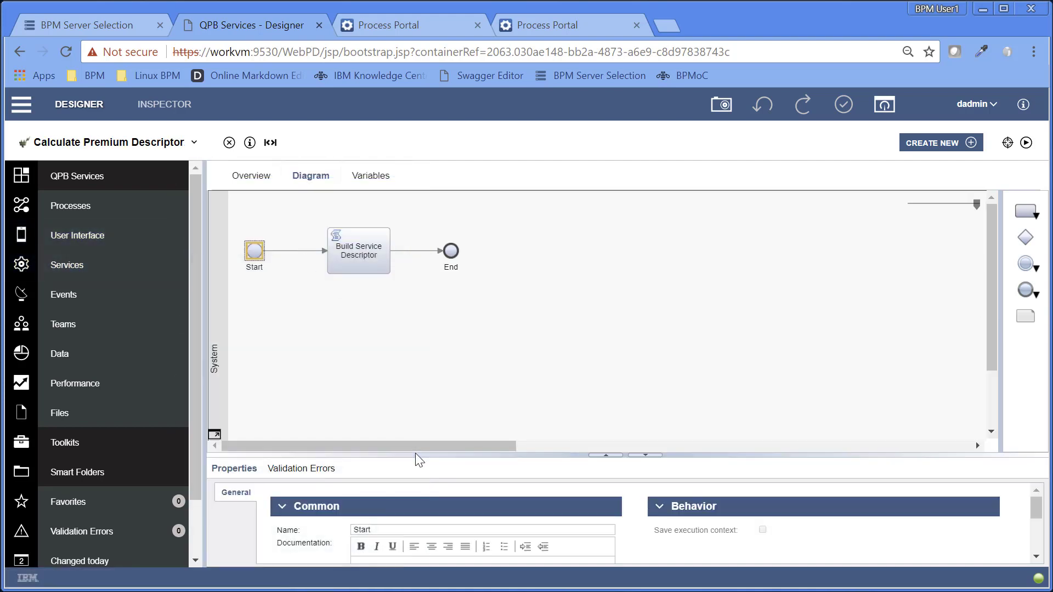
{"action": "left_click_drag", "start_coordinate": [416, 454], "coordinate": [430, 353]}
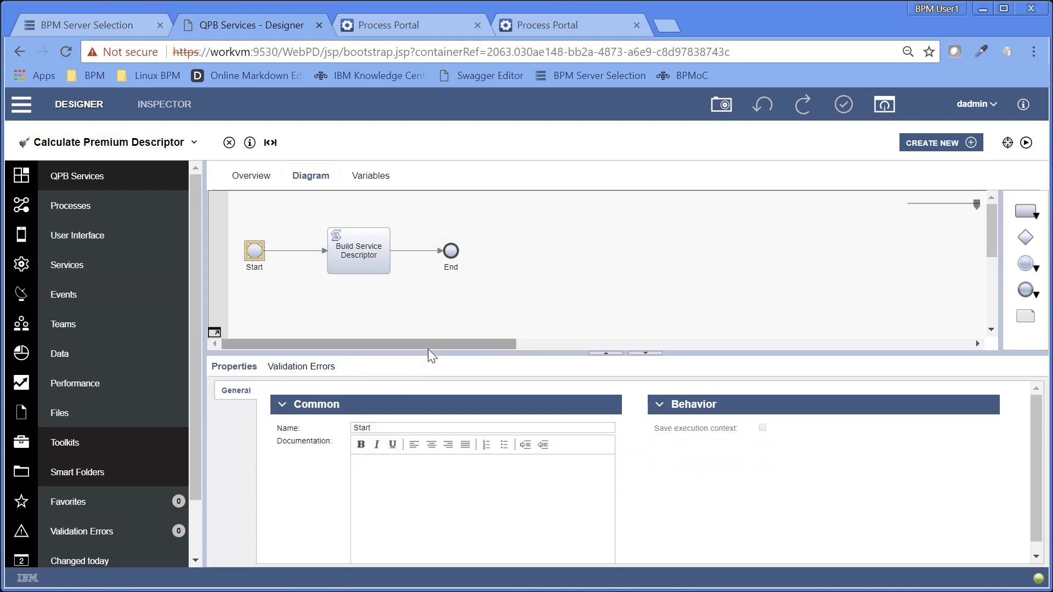
{"action": "left_click", "coordinate": [371, 176]}
{"action": "left_click", "coordinate": [281, 274]}
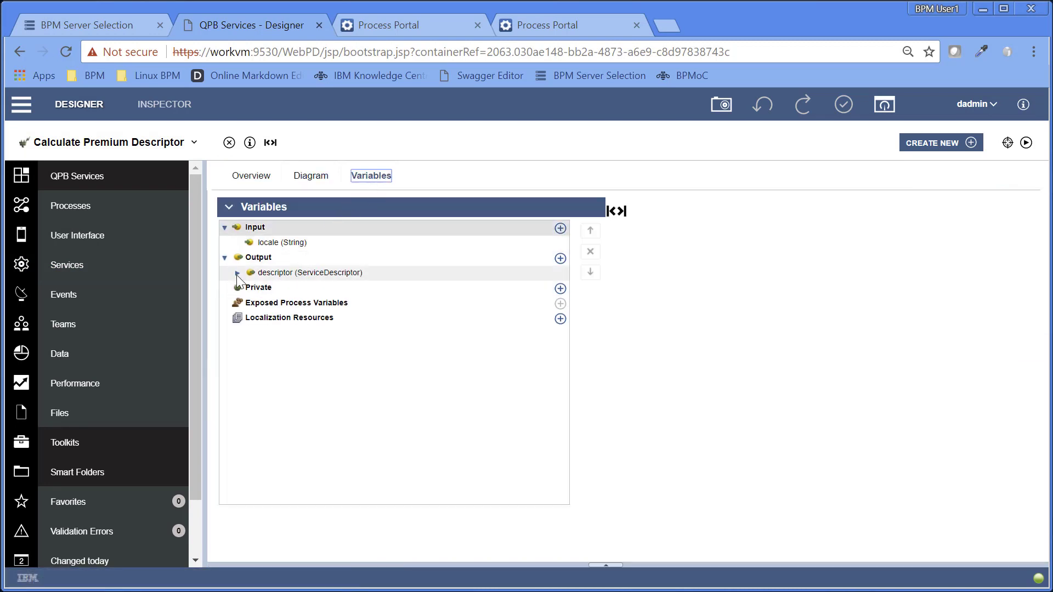
{"action": "left_click", "coordinate": [237, 273]}
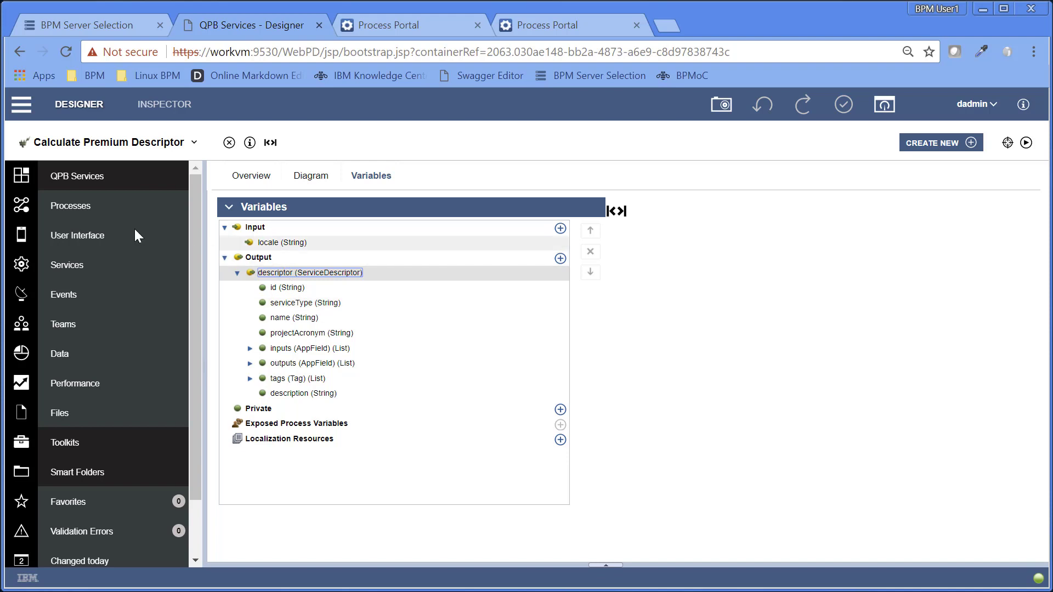
{"action": "left_click", "coordinate": [81, 233]}
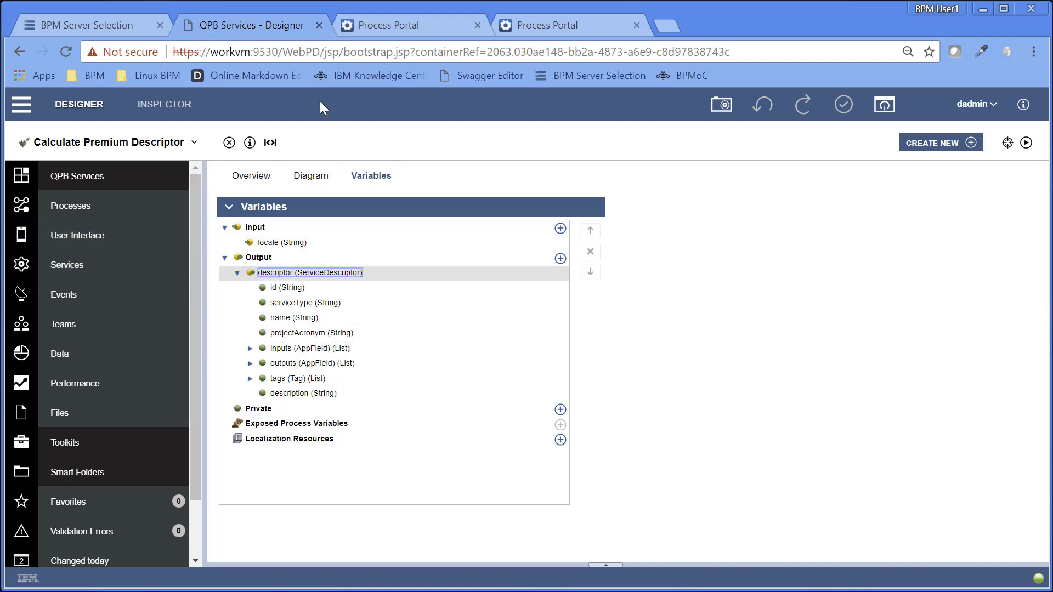
Switch to Process Portal and sign in with the administrator username and account password
{"action": "left_click", "coordinate": [423, 28]}
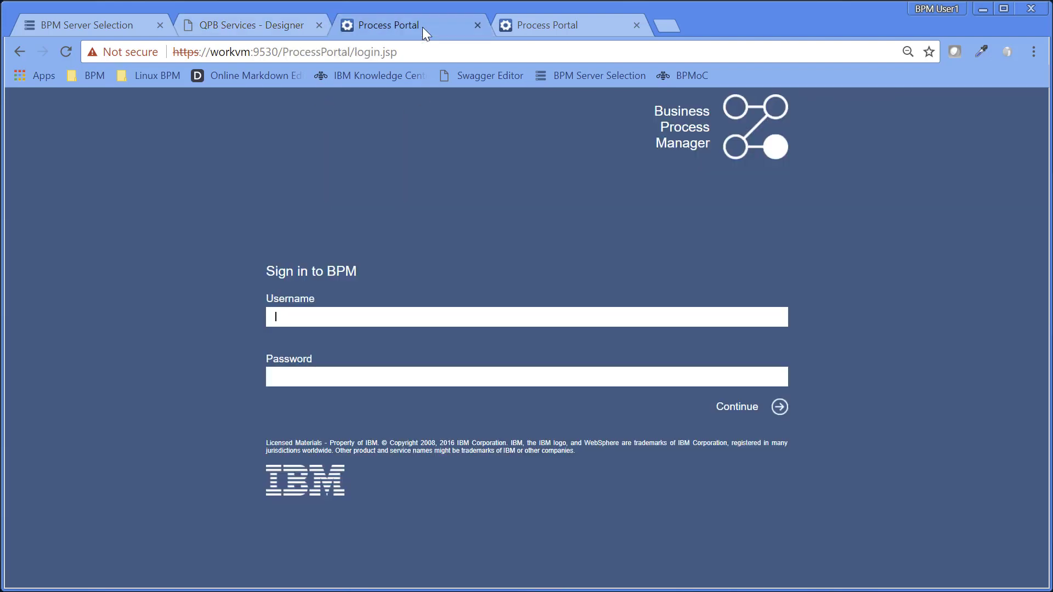
{"action": "type", "text": "dadmin"}
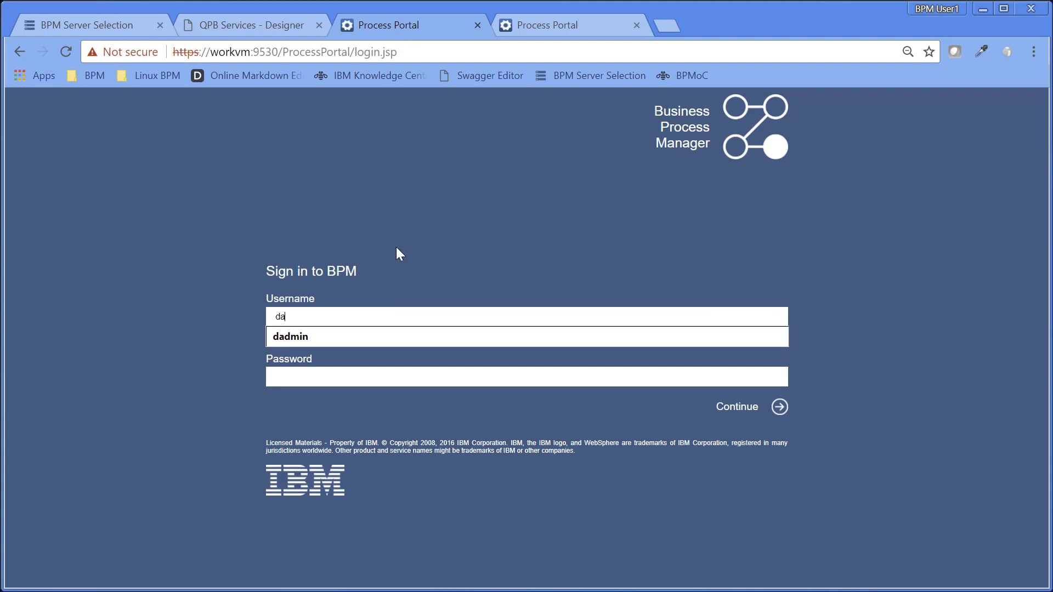
{"action": "key", "text": "Tab"}
{"action": "type", "text": "•••"}
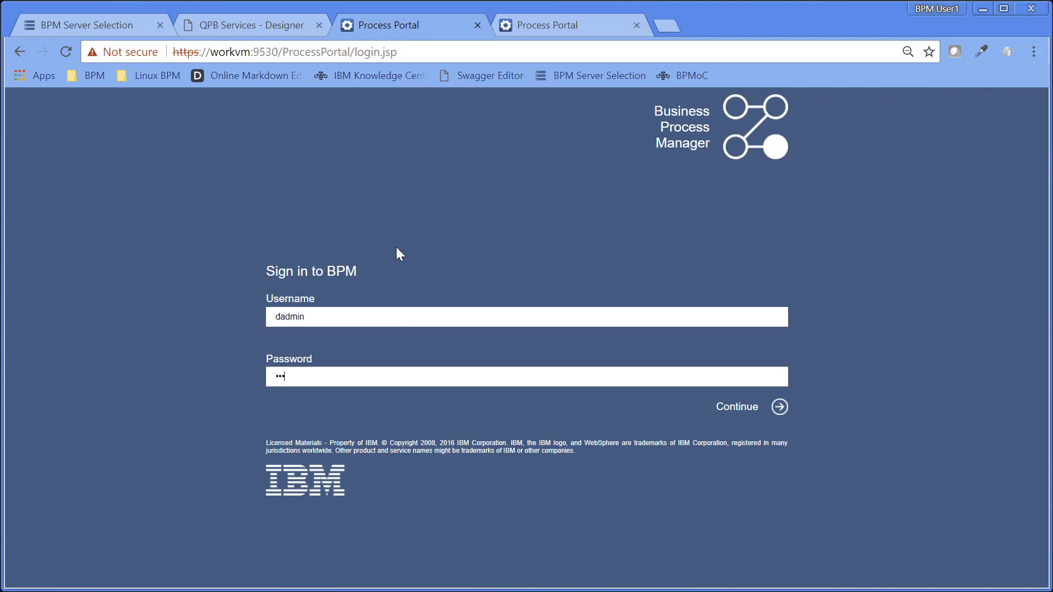
{"action": "type", "text": "•••••"}
{"action": "key", "text": "Return"}
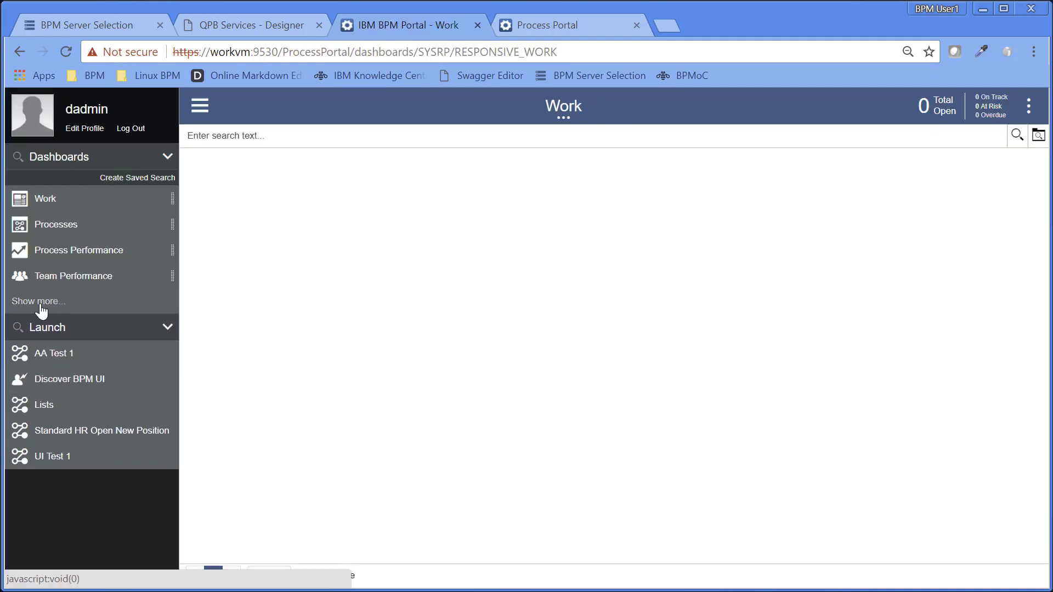
Open the Create Quick Process dashboard and start a new app from scratch
{"action": "left_click", "coordinate": [40, 306]}
{"action": "left_click", "coordinate": [61, 331]}
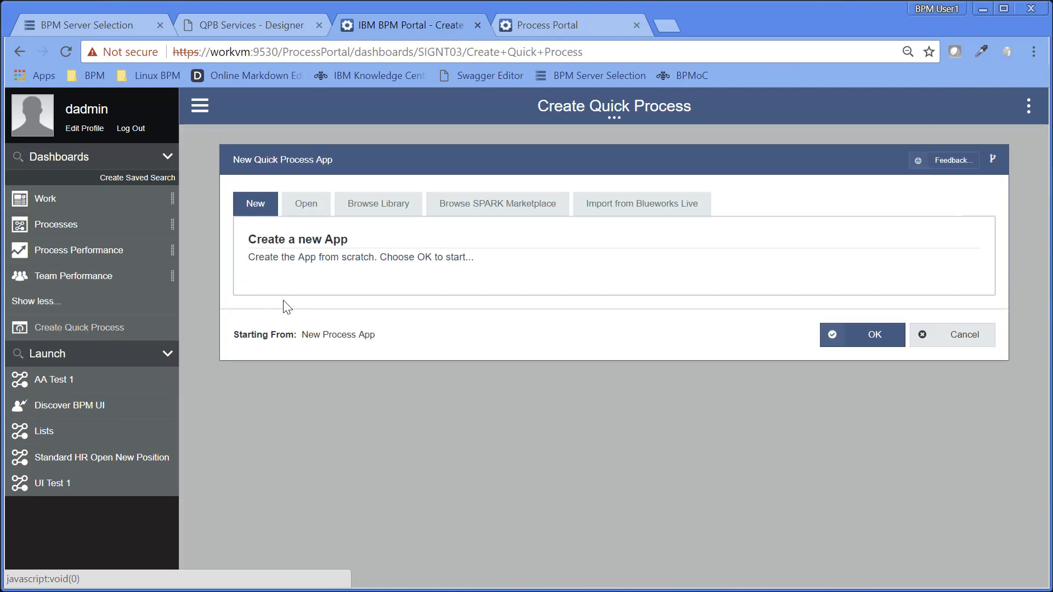
{"action": "left_click", "coordinate": [875, 337]}
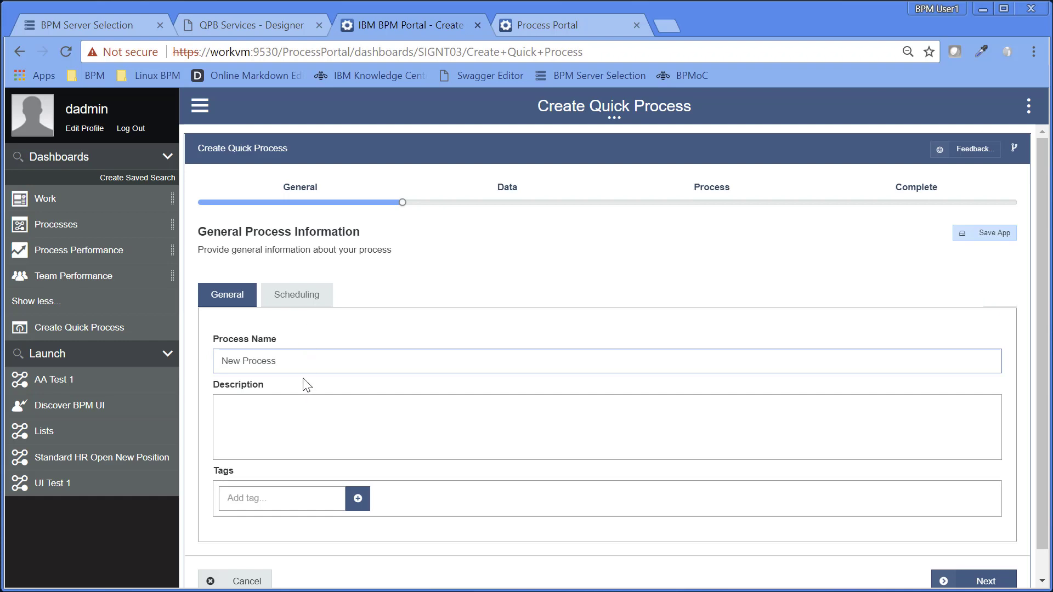
Name the process Loan Processing and advance past the form data to the Process stage without adding fields
{"action": "left_click_drag", "start_coordinate": [299, 361], "coordinate": [189, 368]}
{"action": "type", "text": "Loan"}
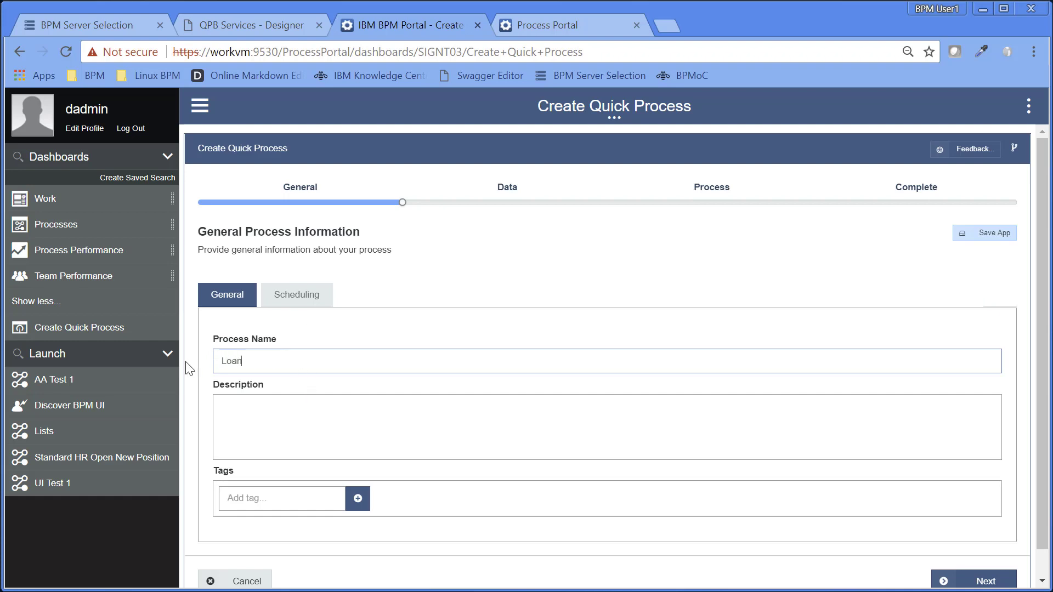
{"action": "type", "text": " Processing"}
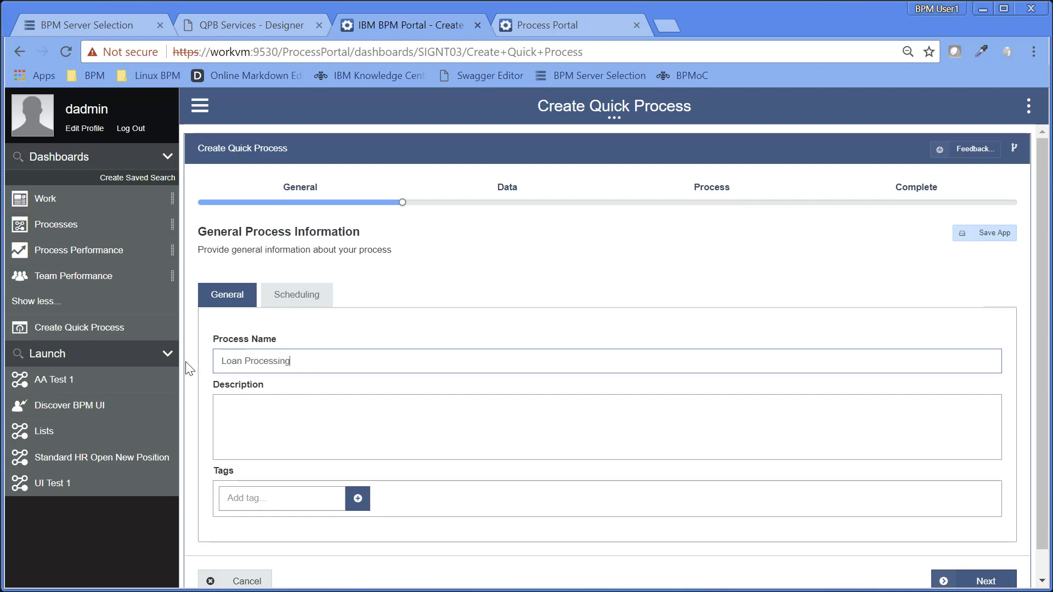
{"action": "left_click", "coordinate": [987, 577]}
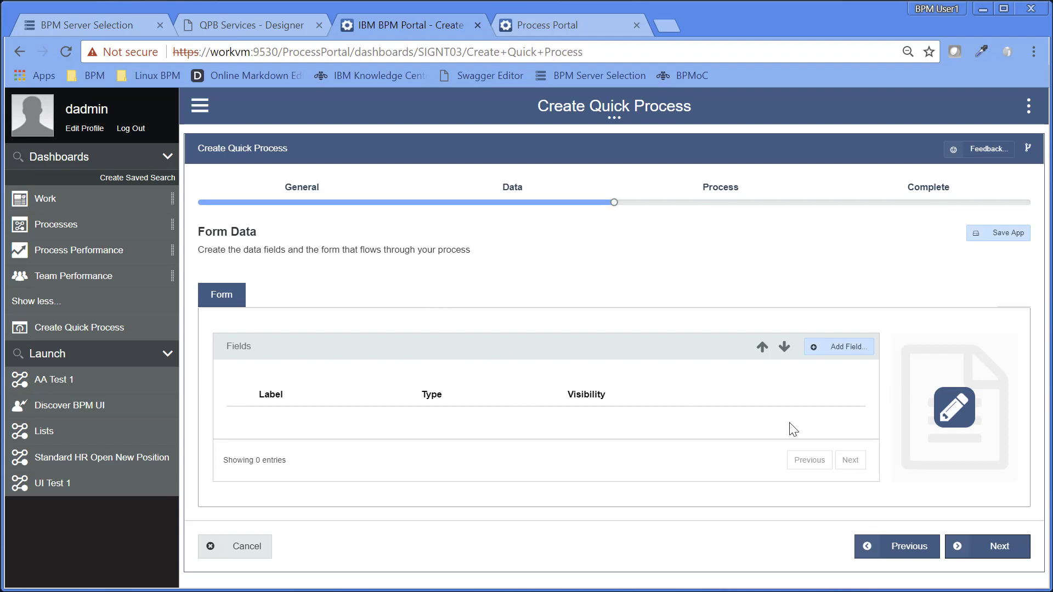
{"action": "left_click", "coordinate": [986, 554]}
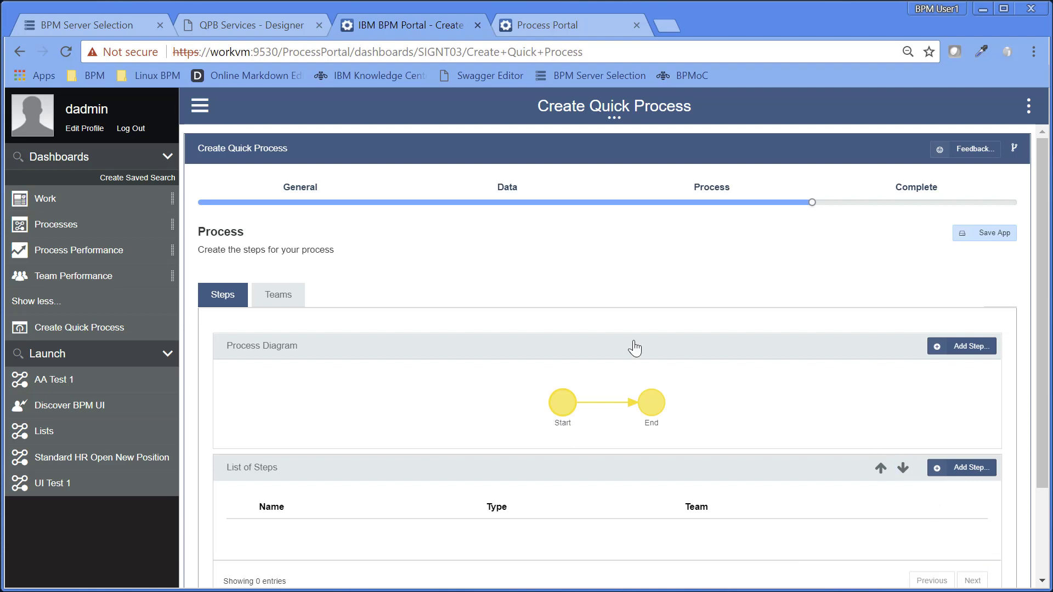
Start a new process step of type System Step and name it Calculate Premium
{"action": "scroll", "coordinate": [621, 339], "scroll_direction": "up", "scroll_amount": 1}
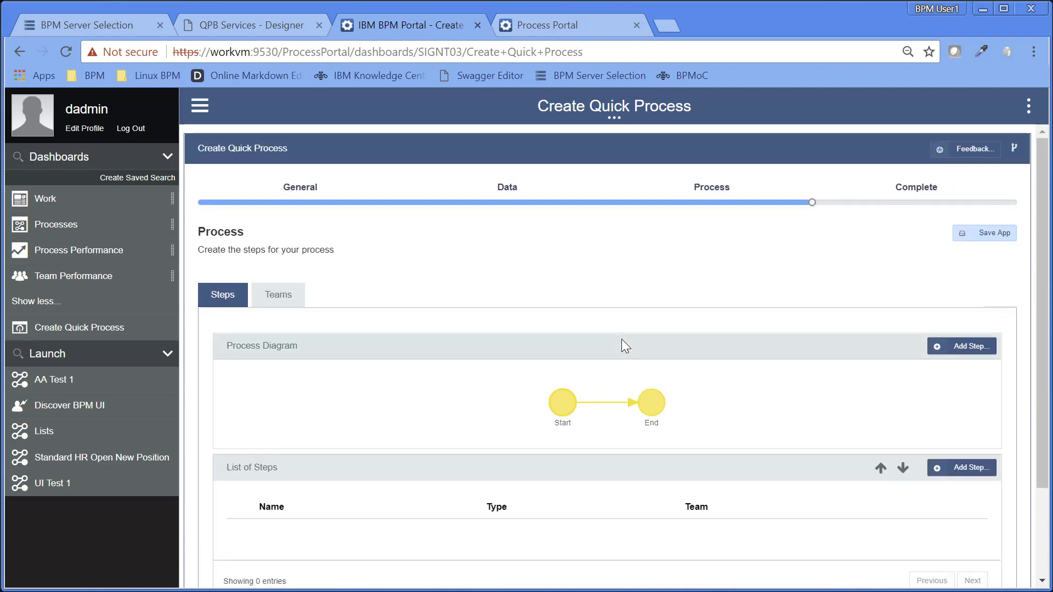
{"action": "key", "text": "ctrl+minus"}
{"action": "key", "text": "ctrl+minus"}
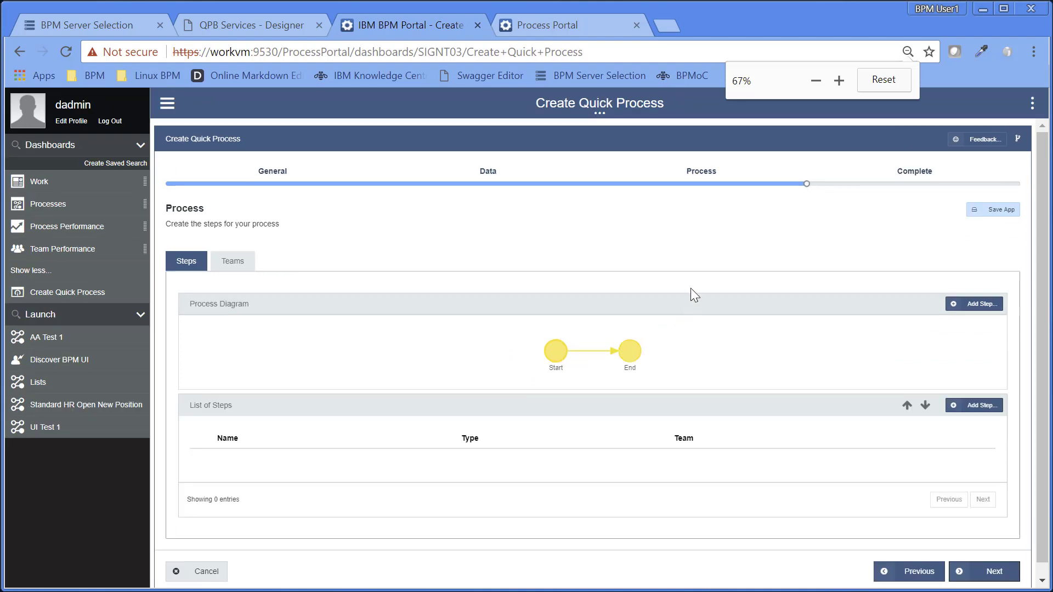
{"action": "left_click", "coordinate": [981, 305]}
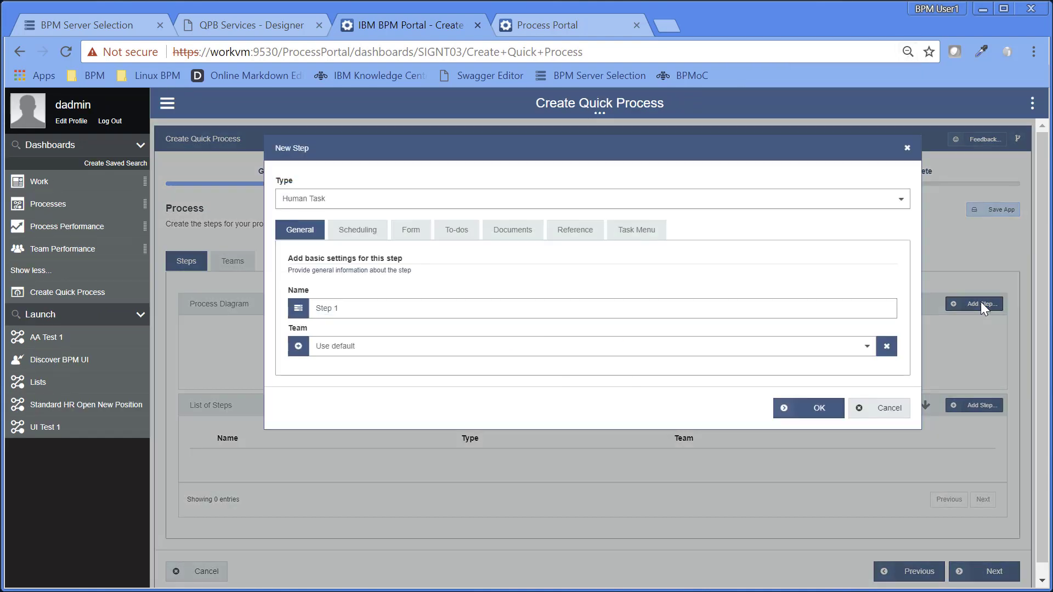
{"action": "left_click", "coordinate": [400, 200]}
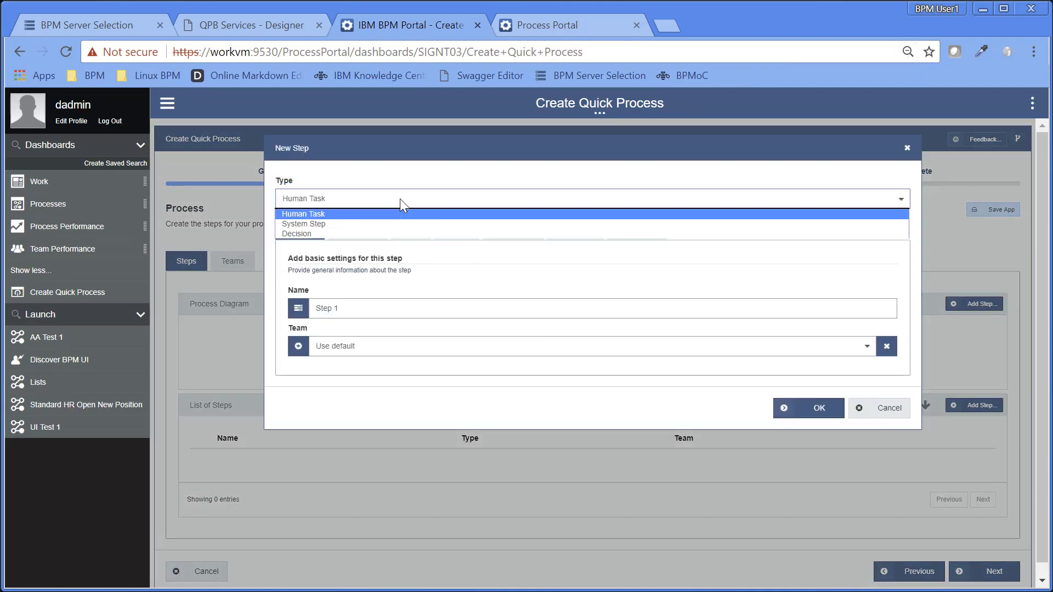
{"action": "left_click", "coordinate": [374, 225]}
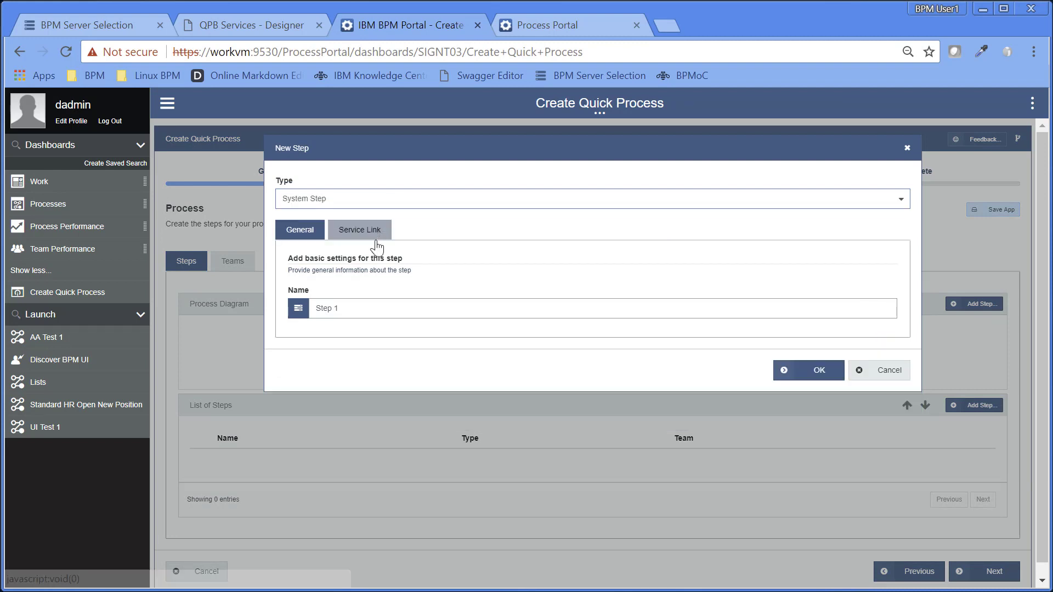
{"action": "left_click_drag", "start_coordinate": [365, 308], "coordinate": [244, 294]}
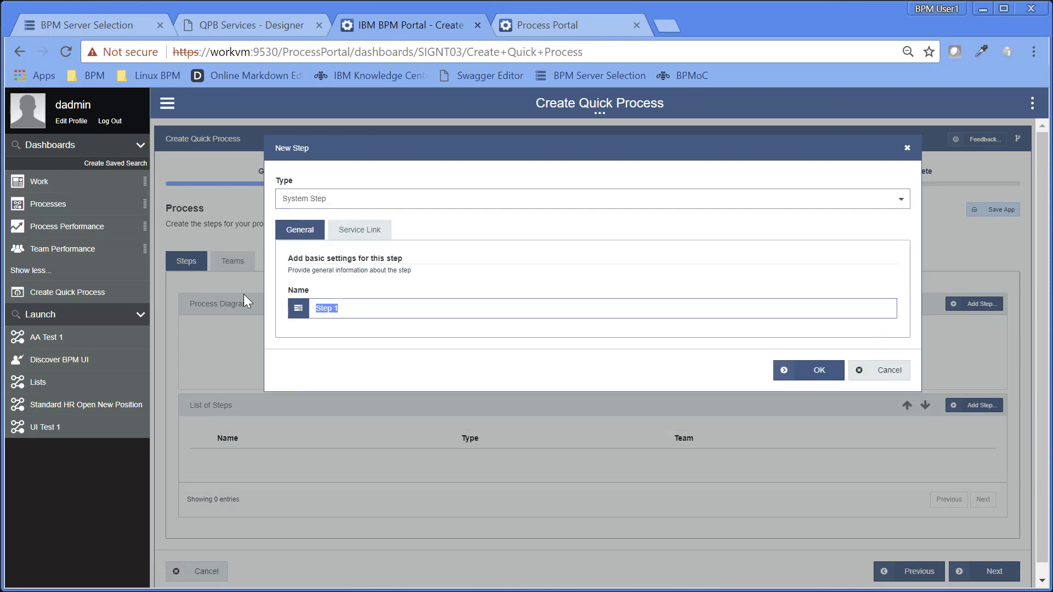
{"action": "type", "text": "Calculate Premium"}
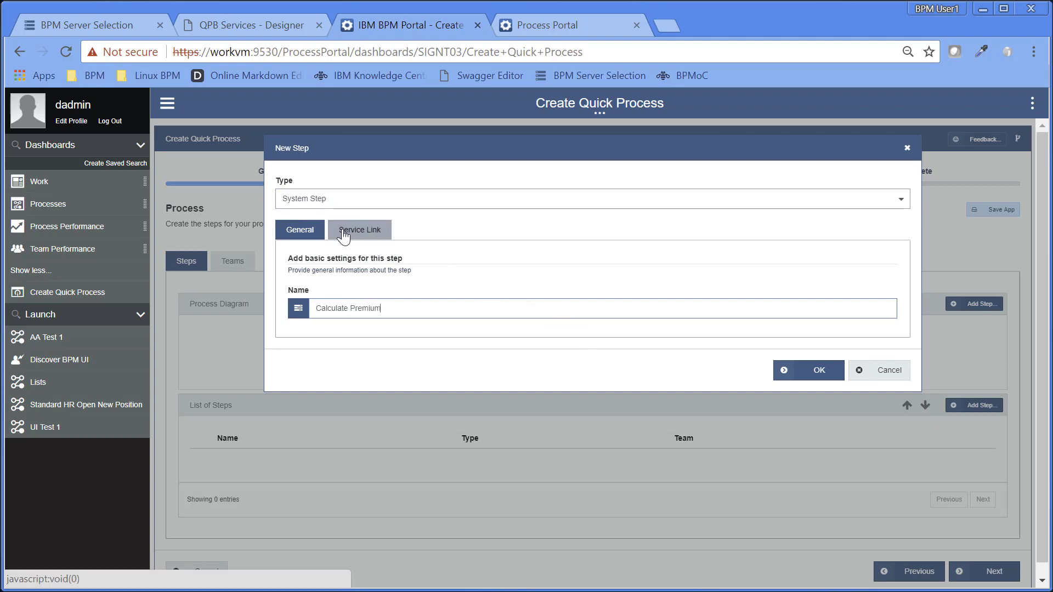
Link the step to the Calculate Premium (QPB Services) connector, keep its input and output mappings on Create new form field, and save the step
{"action": "left_click", "coordinate": [360, 237]}
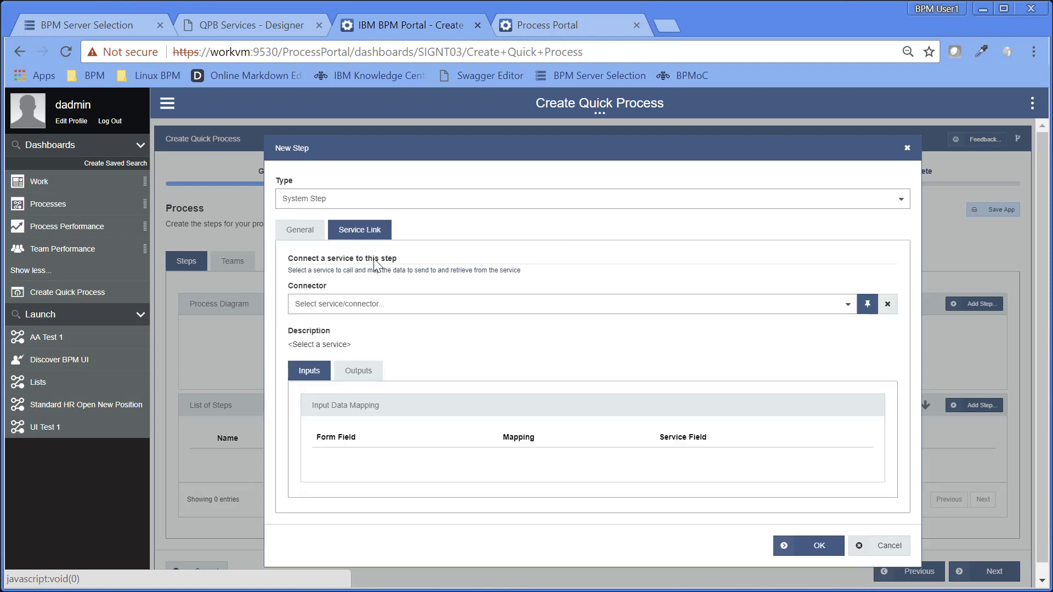
{"action": "left_click", "coordinate": [387, 305]}
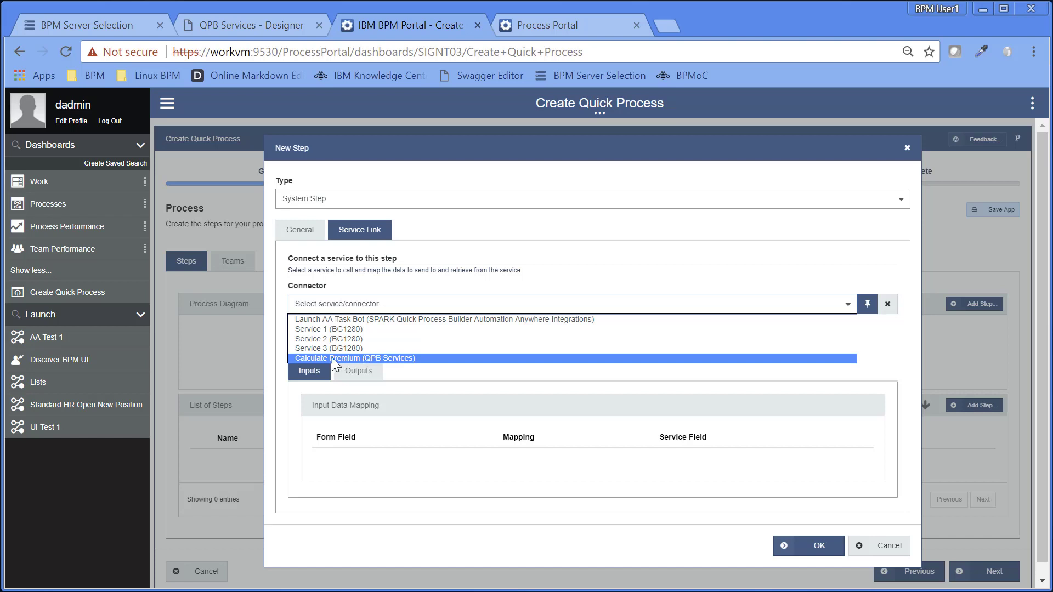
{"action": "left_click", "coordinate": [364, 359]}
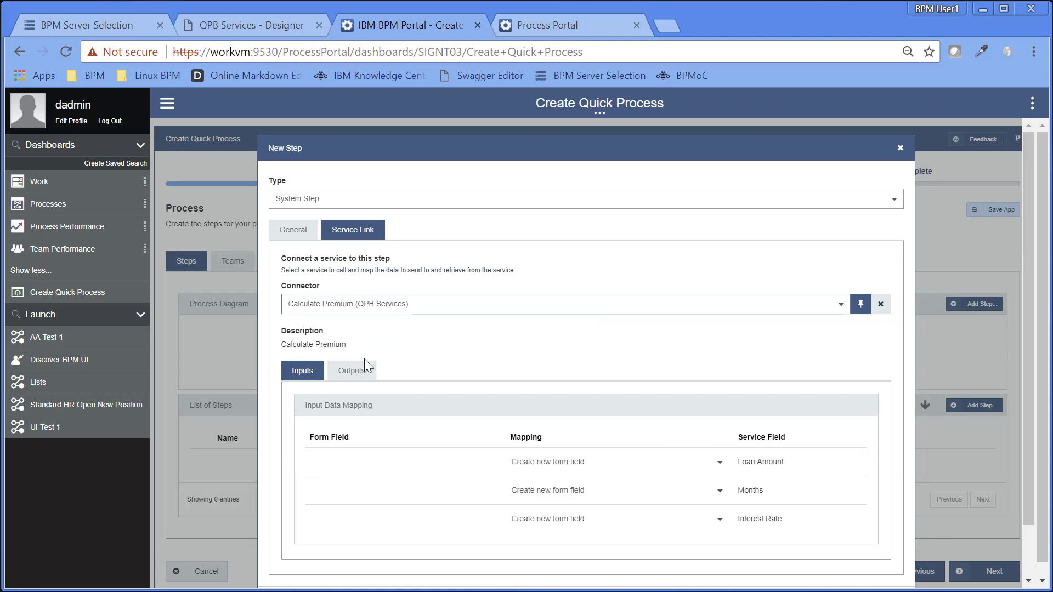
{"action": "scroll", "coordinate": [594, 368], "scroll_direction": "down", "scroll_amount": 1}
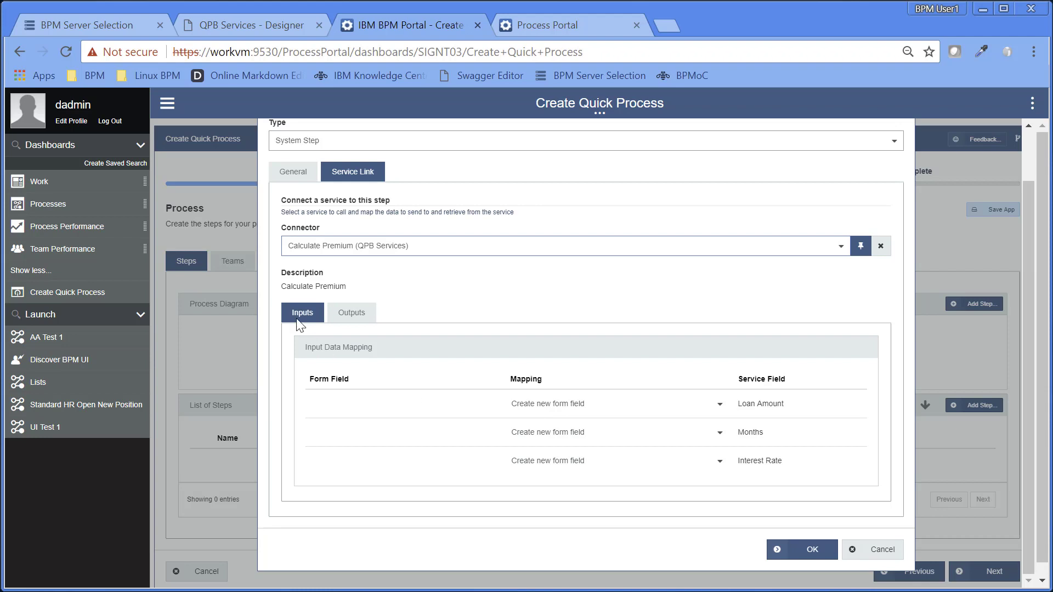
{"action": "left_click", "coordinate": [358, 318]}
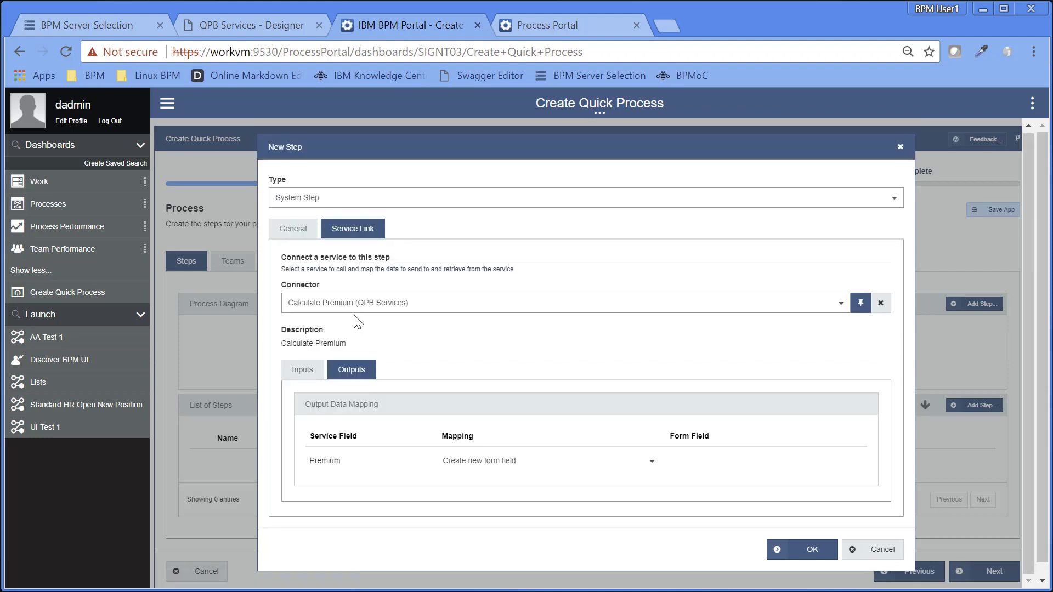
{"action": "left_click", "coordinate": [302, 374]}
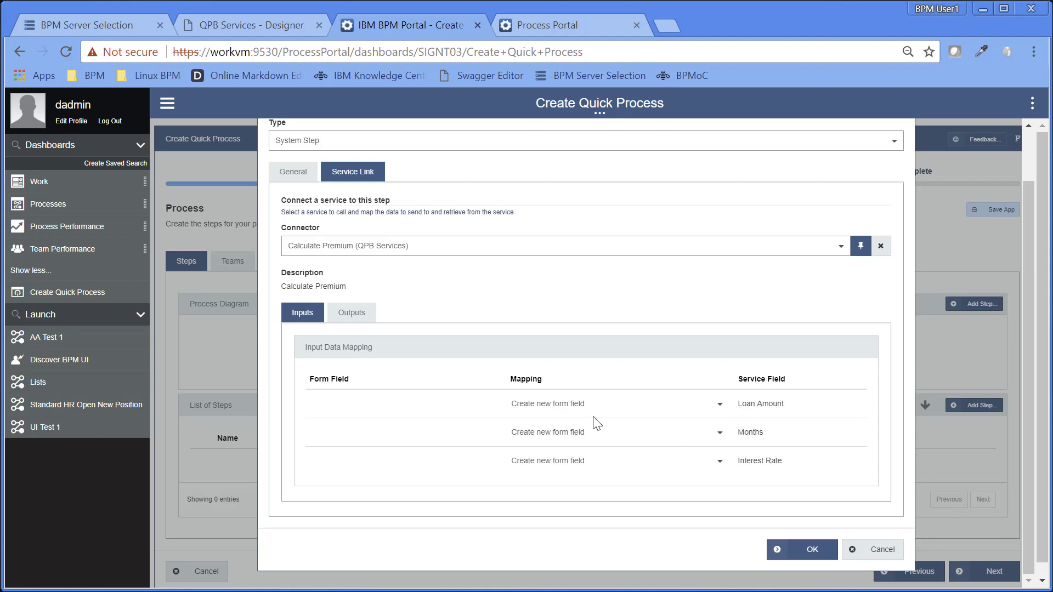
{"action": "left_click", "coordinate": [574, 409]}
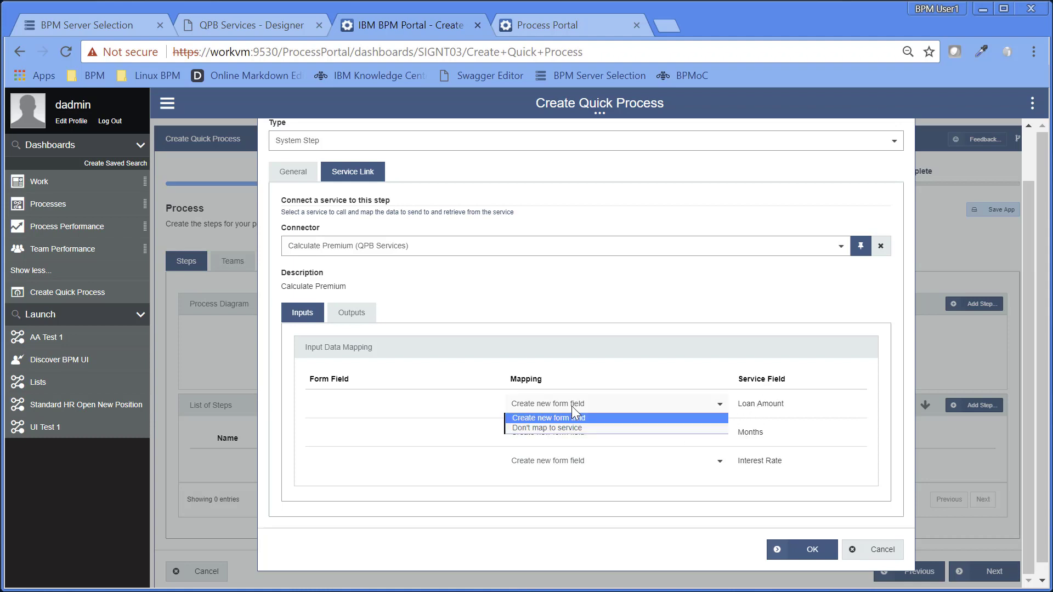
{"action": "left_click", "coordinate": [572, 407]}
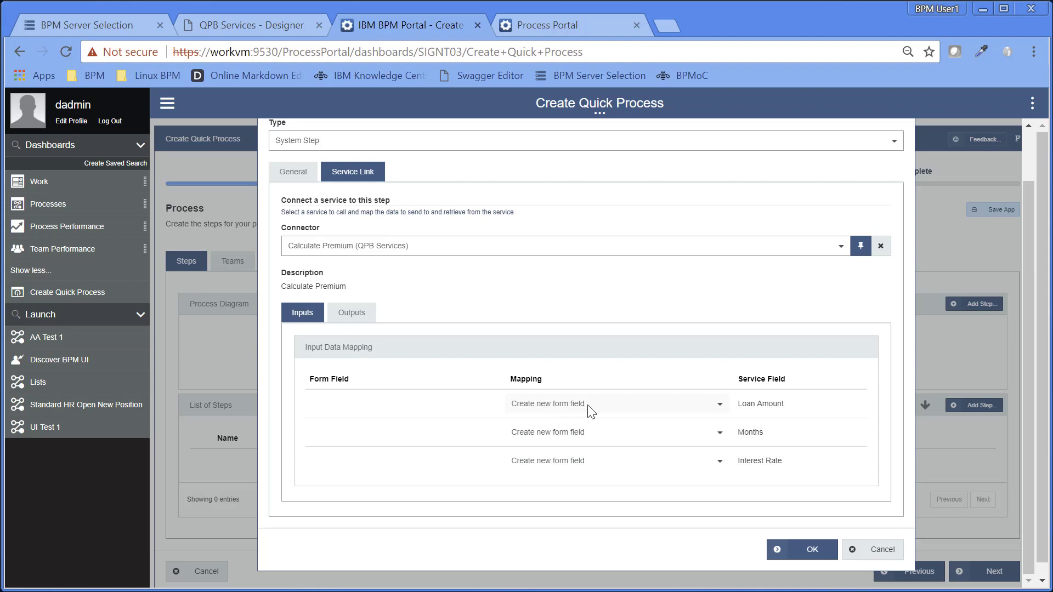
{"action": "left_click", "coordinate": [808, 550]}
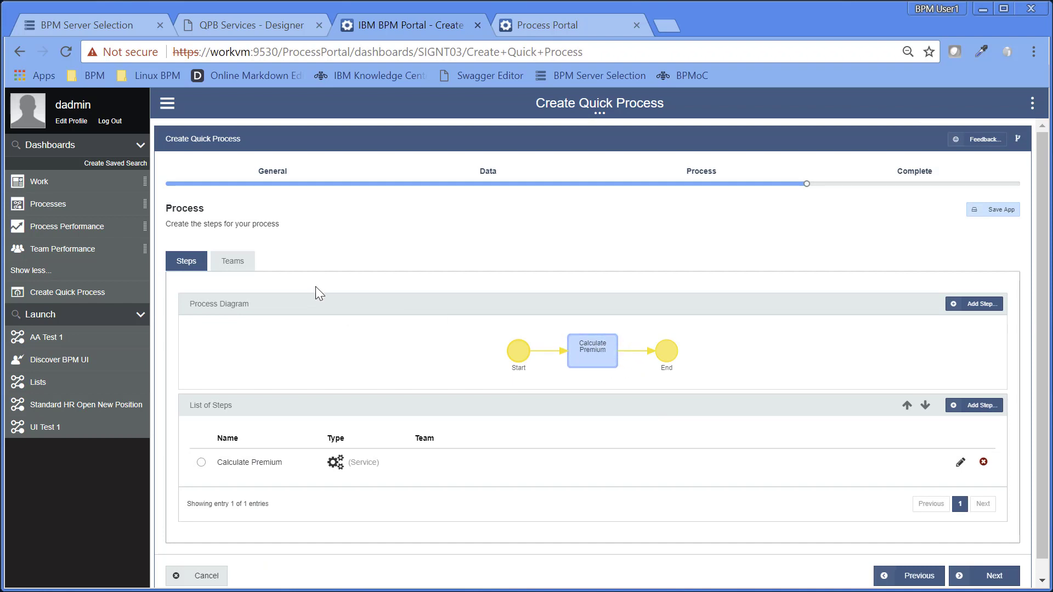
Check the form fields in the Data stage and start a human task step named Ask loan details in the Process stage
{"action": "left_click", "coordinate": [488, 171]}
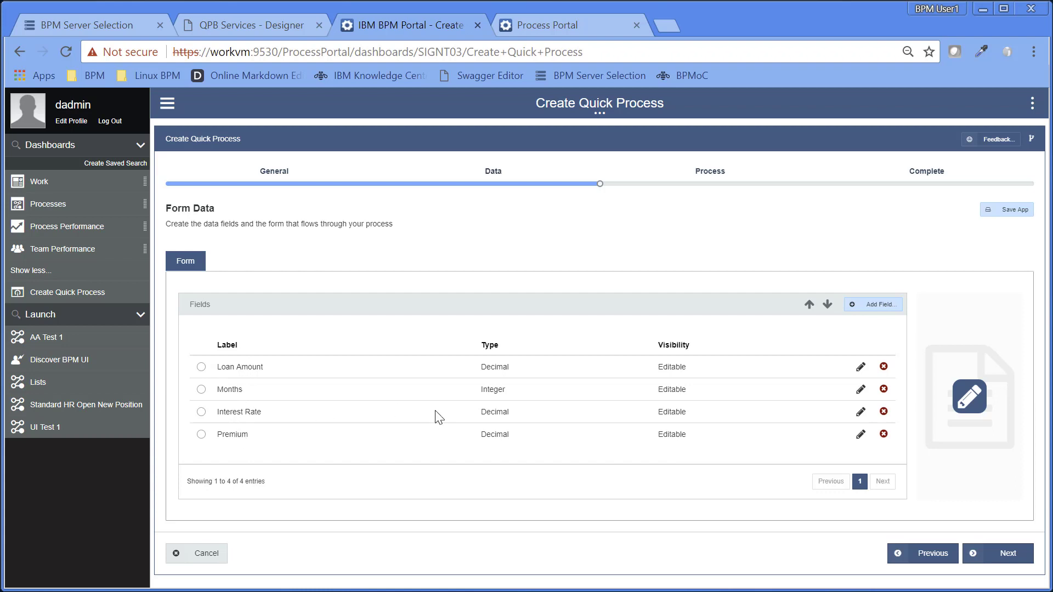
{"action": "left_click", "coordinate": [708, 173]}
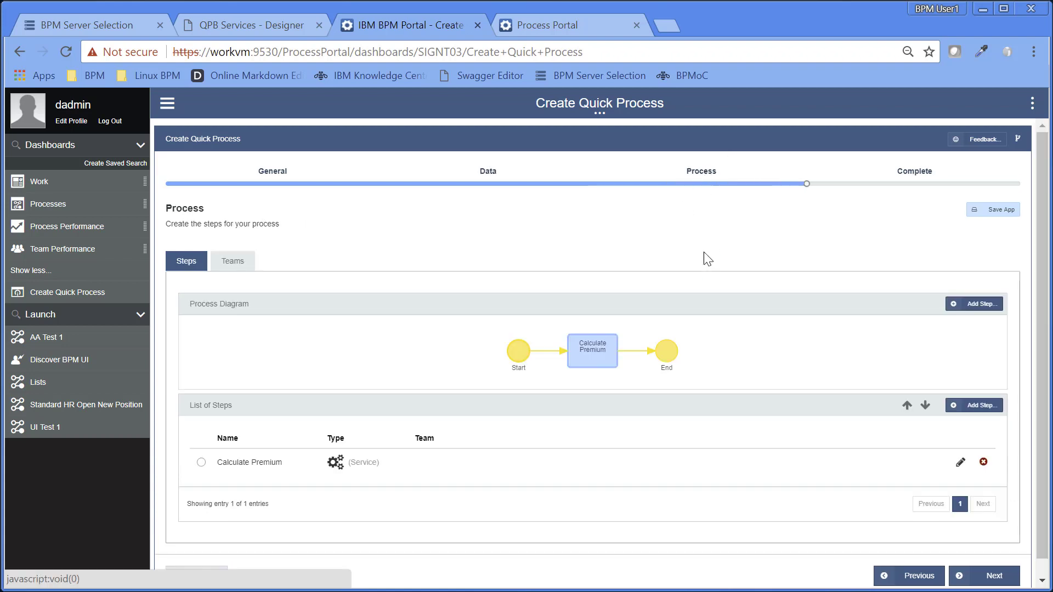
{"action": "left_click", "coordinate": [976, 305]}
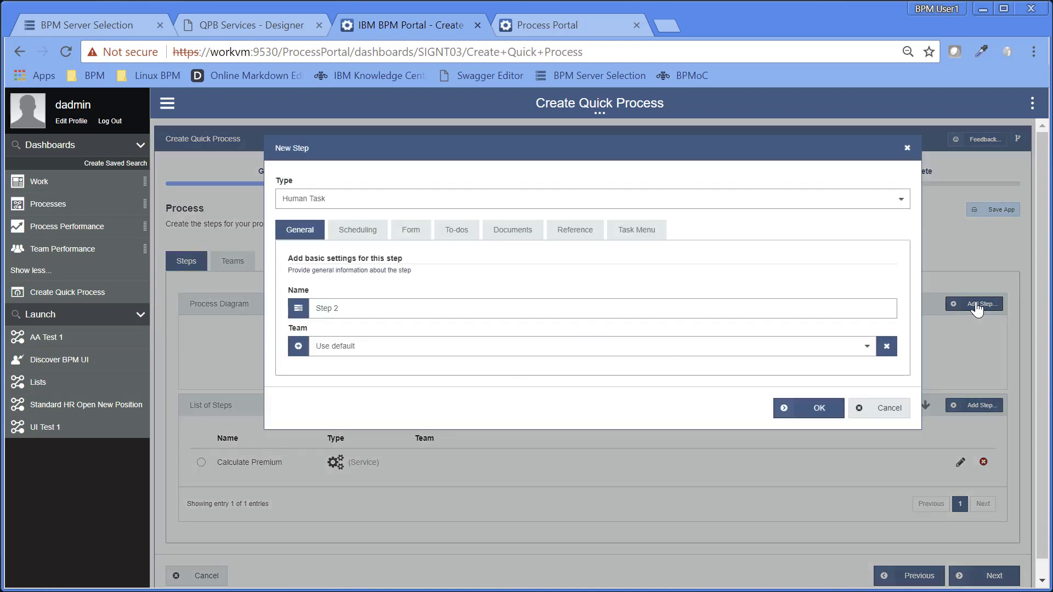
{"action": "left_click_drag", "start_coordinate": [349, 306], "coordinate": [262, 305]}
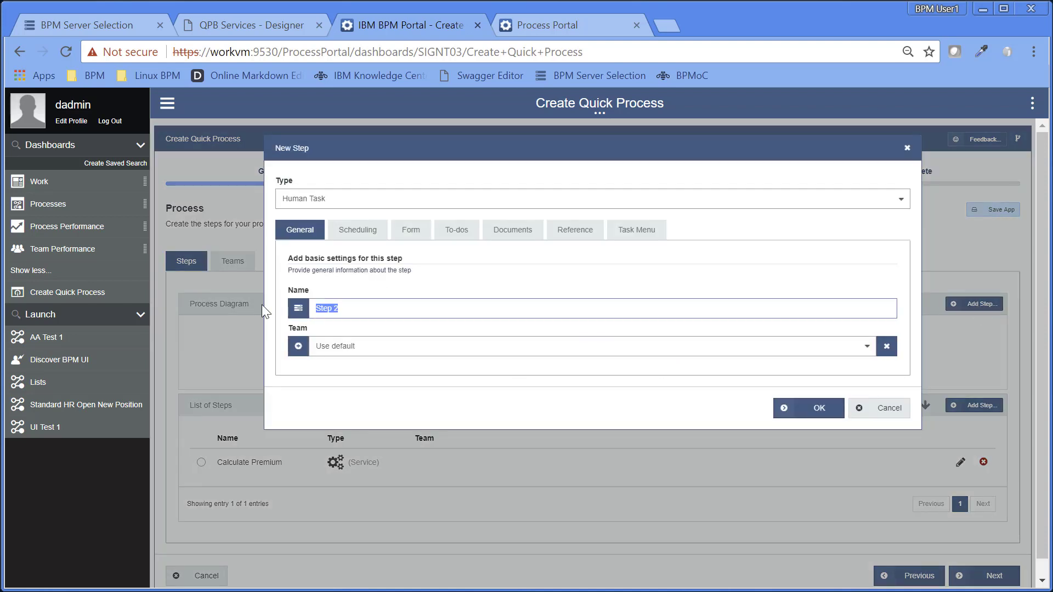
{"action": "type", "text": "Ask loand"}
{"action": "key", "text": "BackSpace"}
{"action": "type", "text": "details"}
Make the Premium field invisible on the Ask loan details form and save the step
{"action": "left_click", "coordinate": [405, 228]}
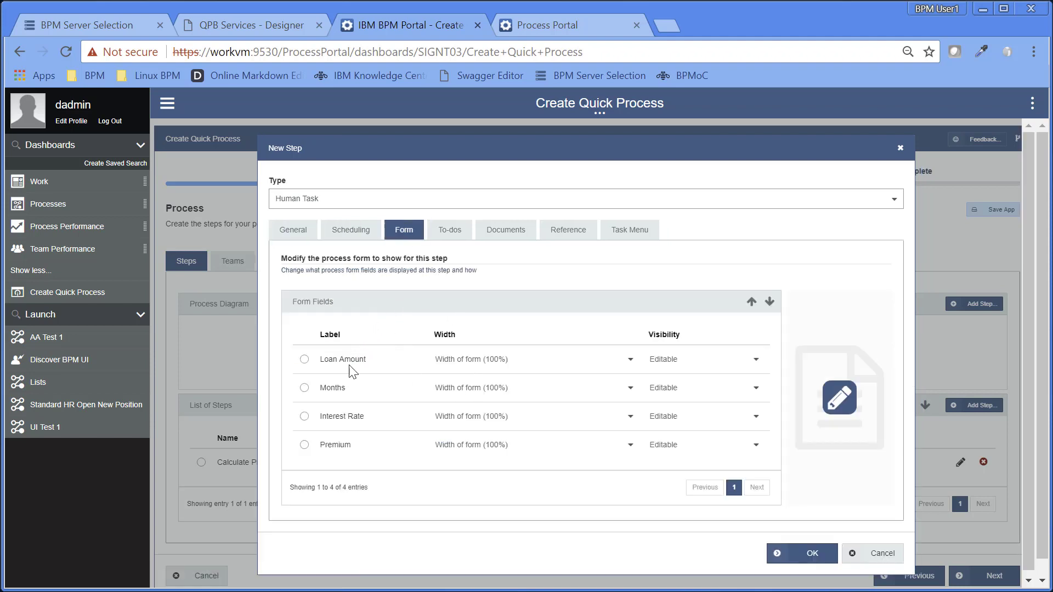
{"action": "left_click", "coordinate": [756, 445]}
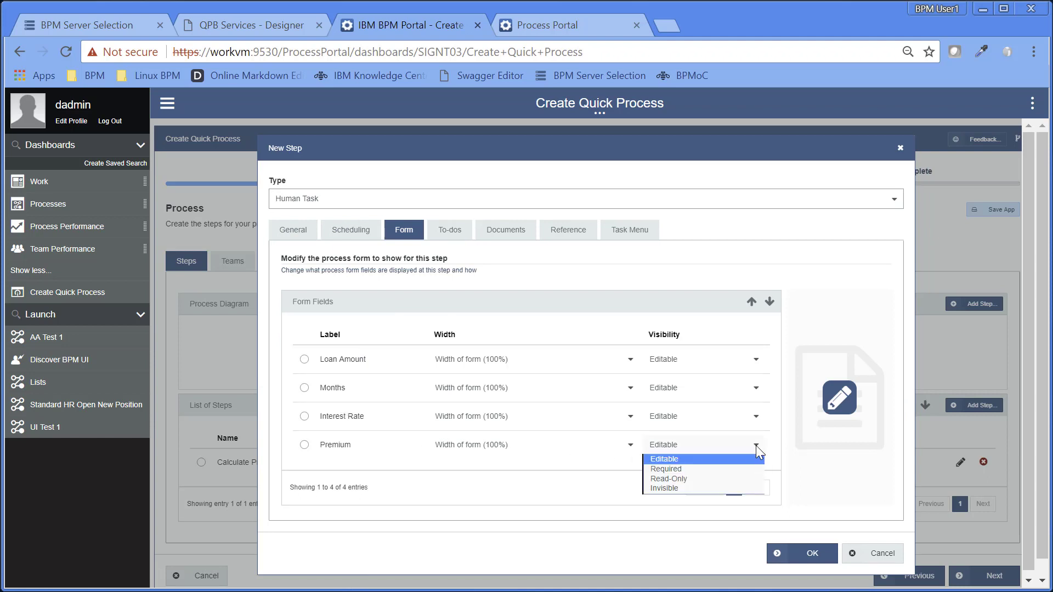
{"action": "left_click", "coordinate": [681, 489]}
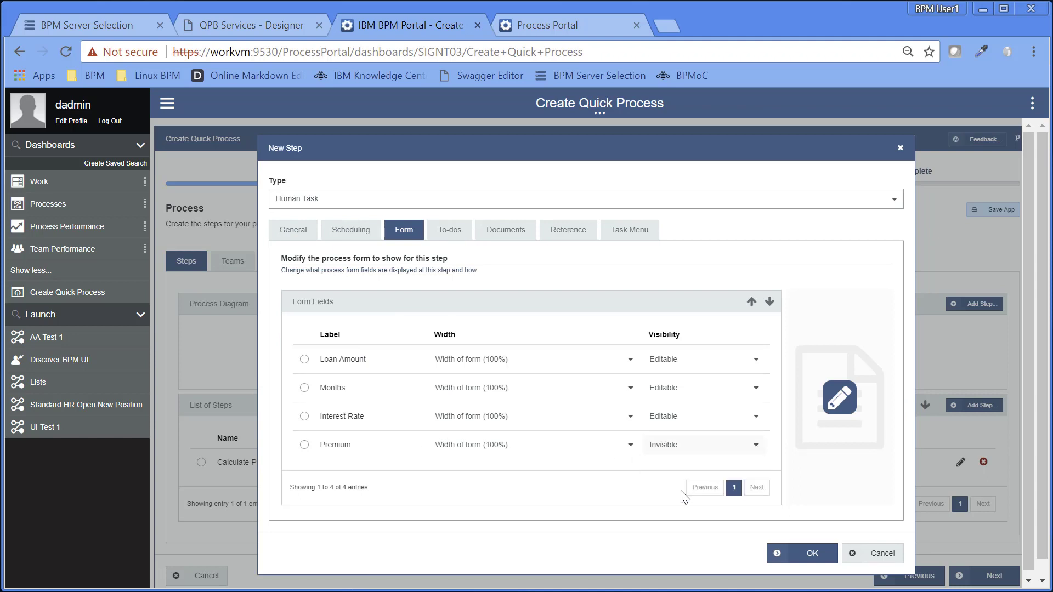
{"action": "left_click", "coordinate": [792, 555]}
Move the Ask loan details step ahead of Calculate Premium in the process
{"action": "left_click", "coordinate": [635, 353]}
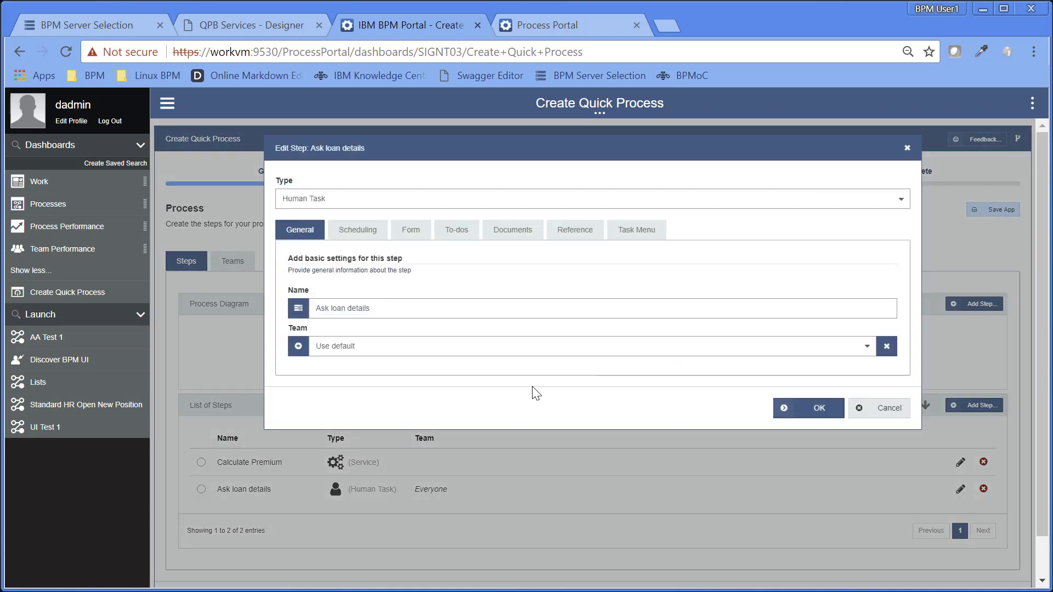
{"action": "left_click", "coordinate": [881, 408]}
{"action": "left_click", "coordinate": [202, 489]}
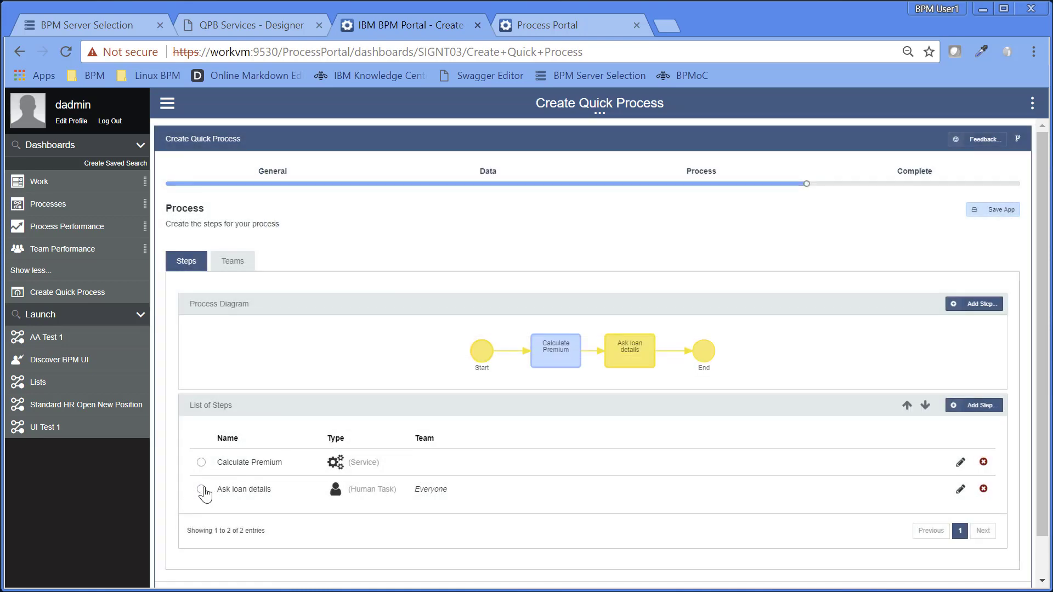
{"action": "left_click", "coordinate": [907, 405]}
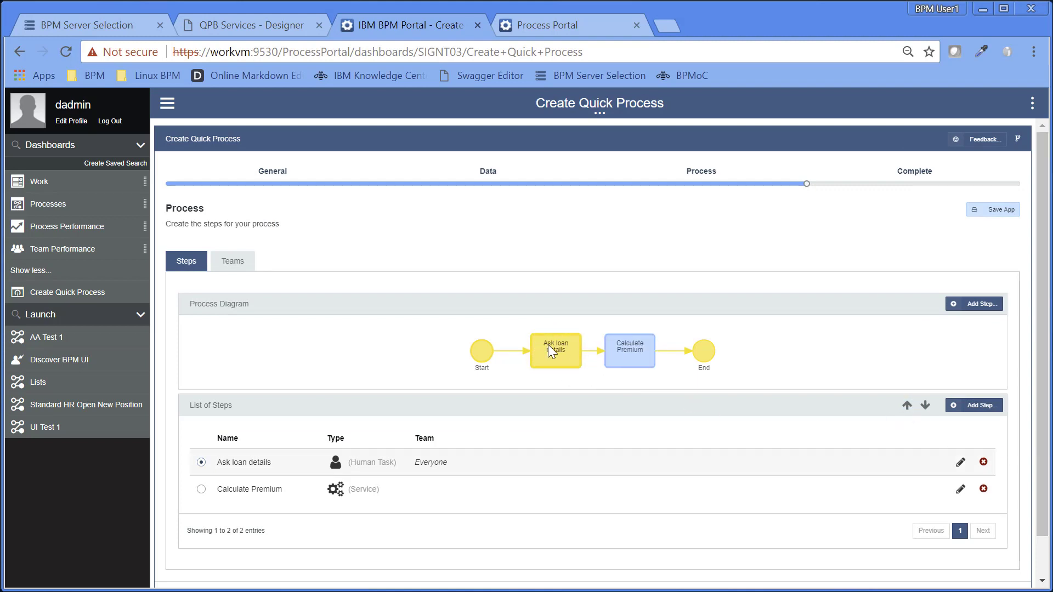
Start another human task step and name it Display loan results
{"action": "left_click", "coordinate": [957, 305]}
{"action": "triple_click", "coordinate": [355, 305]}
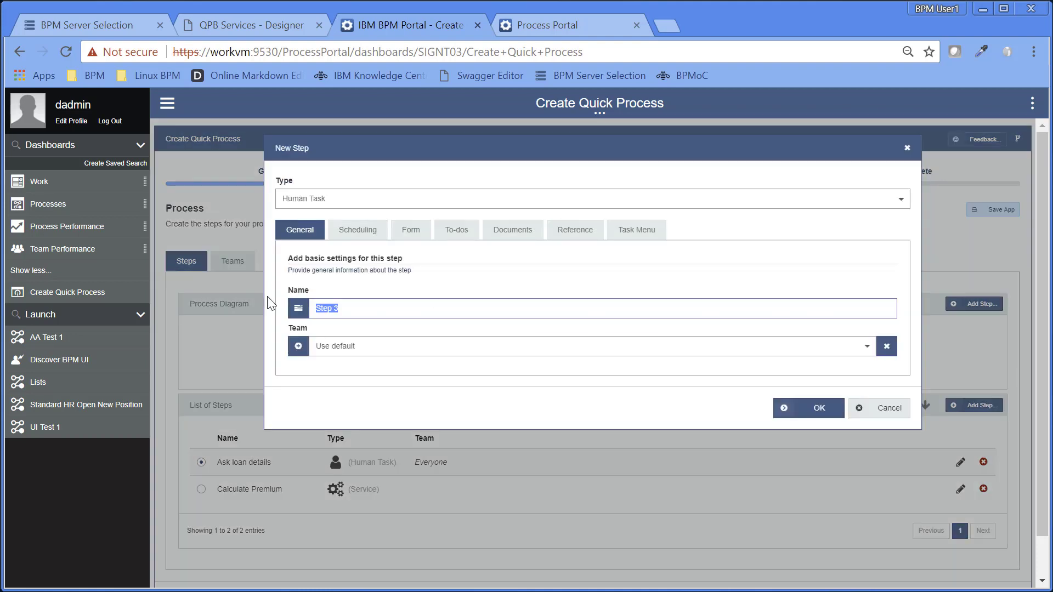
{"action": "type", "text": "Display loan results"}
Make Loan Amount, Months, Interest Rate and Premium read-only on the Display loan results form and save the step
{"action": "left_click", "coordinate": [429, 230]}
{"action": "left_click", "coordinate": [735, 362]}
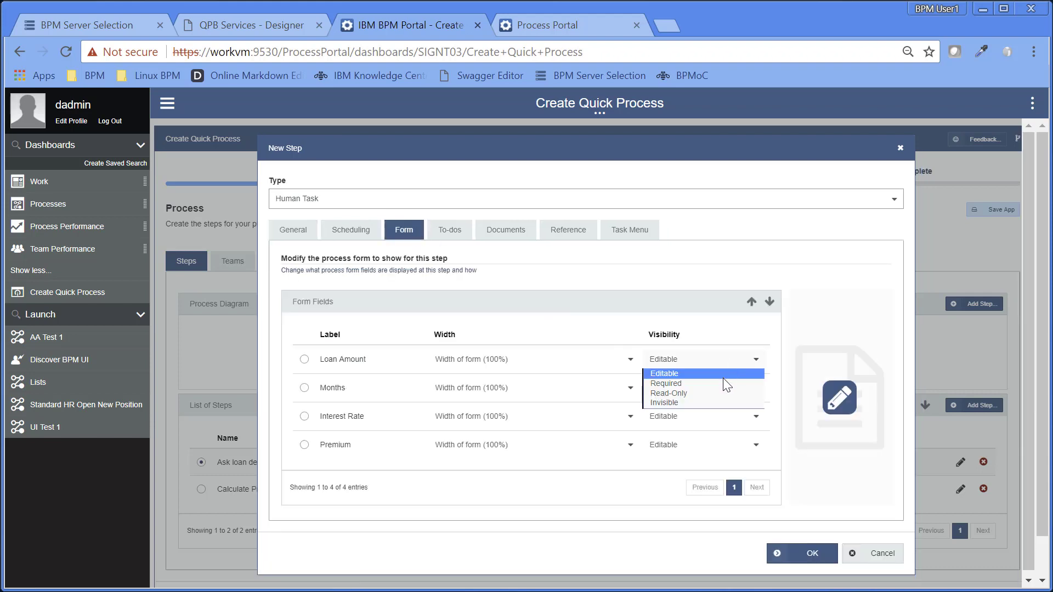
{"action": "left_click", "coordinate": [702, 393]}
{"action": "left_click", "coordinate": [705, 390]}
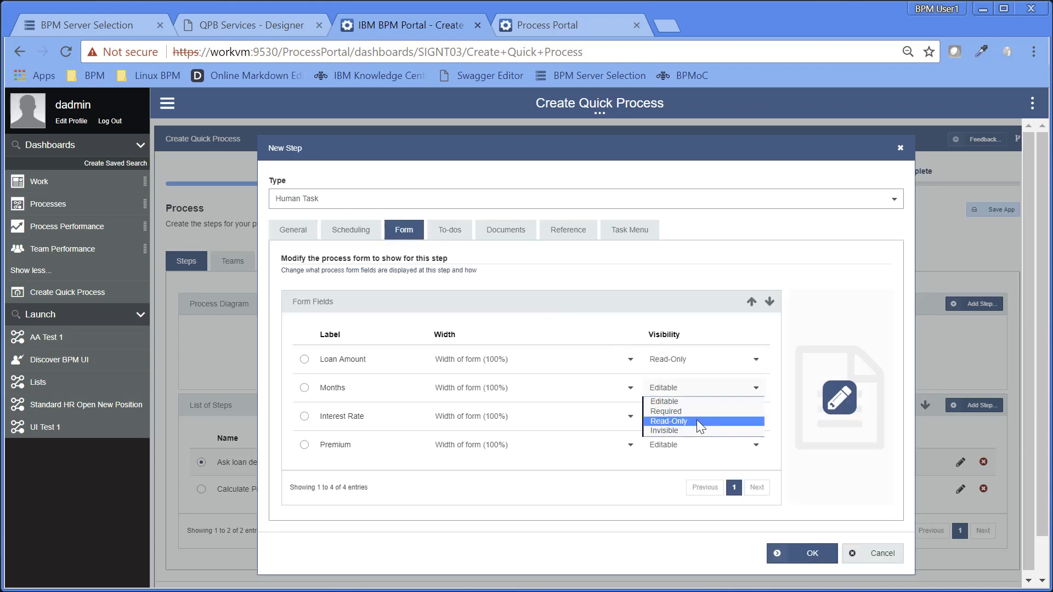
{"action": "left_click", "coordinate": [697, 422]}
{"action": "left_click", "coordinate": [698, 419]}
{"action": "left_click", "coordinate": [691, 451]}
{"action": "left_click", "coordinate": [693, 446]}
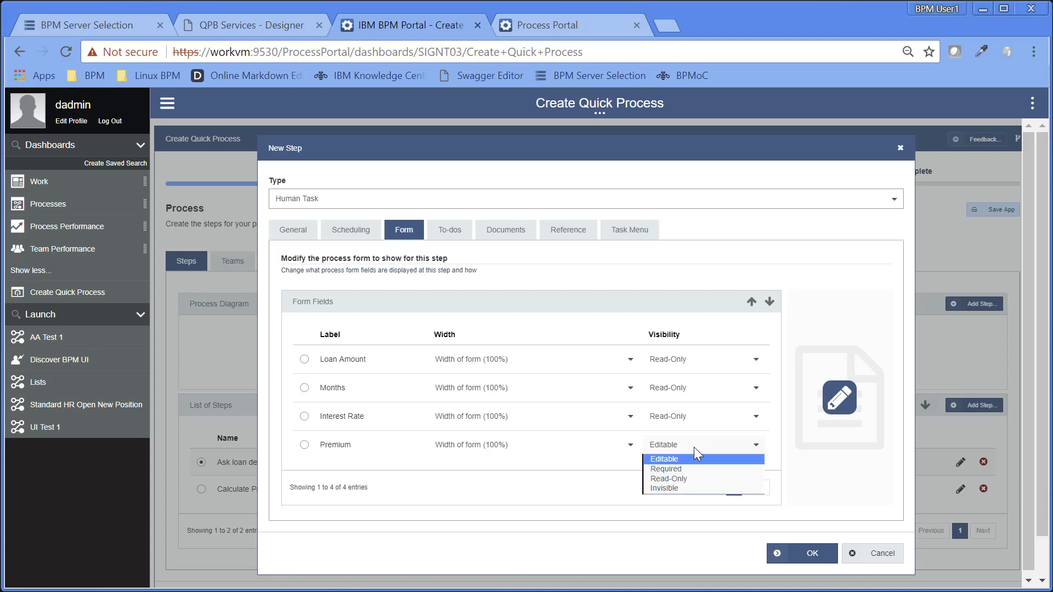
{"action": "left_click", "coordinate": [689, 478]}
{"action": "left_click", "coordinate": [801, 557]}
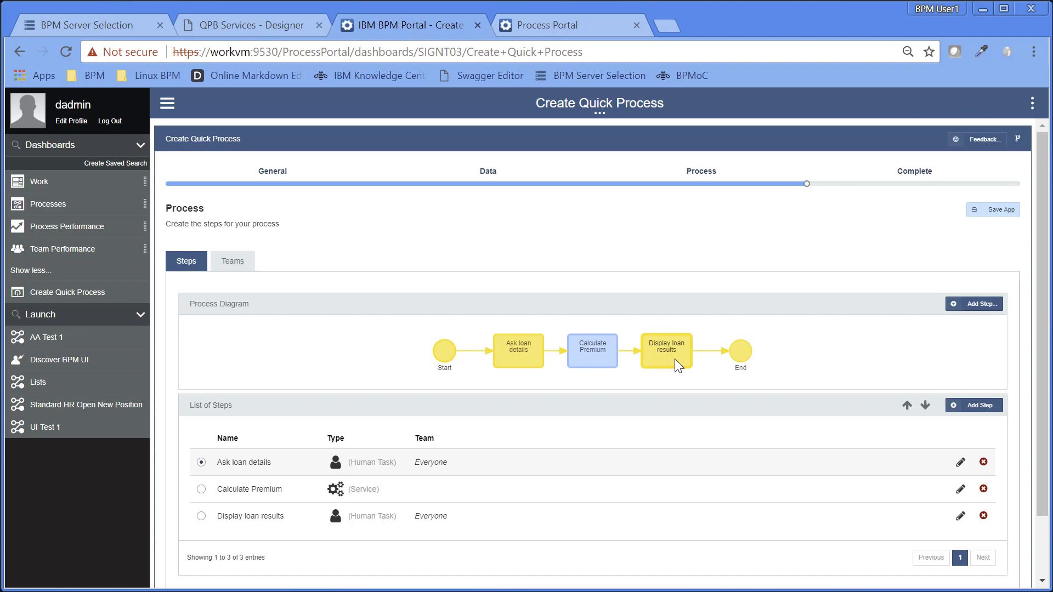
Publish the Loan Processing app to the Process Center and close the publishing dialog
{"action": "left_click", "coordinate": [922, 179]}
{"action": "left_click", "coordinate": [820, 569]}
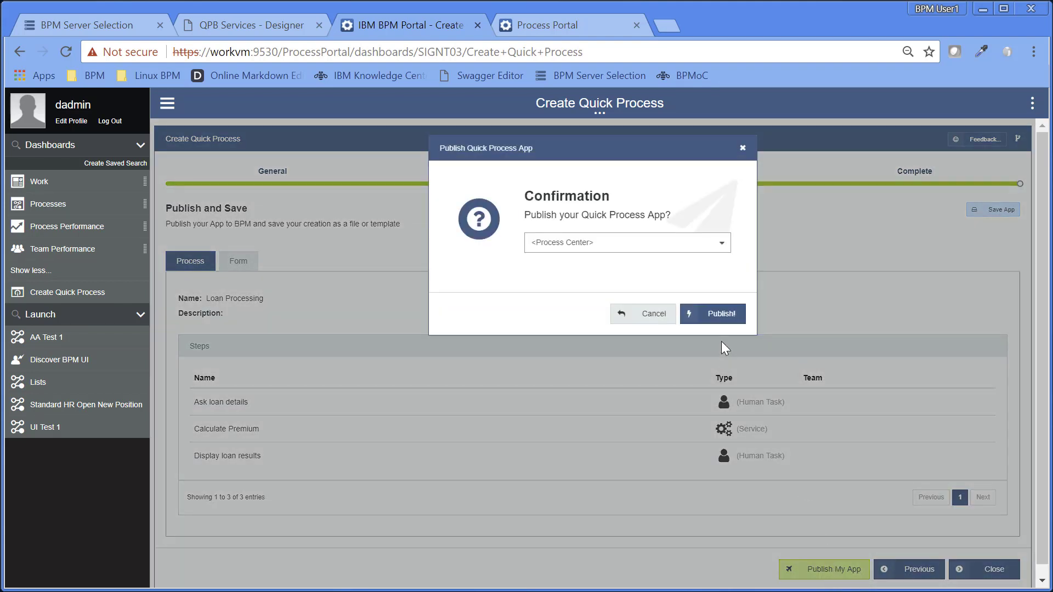
{"action": "left_click", "coordinate": [713, 313]}
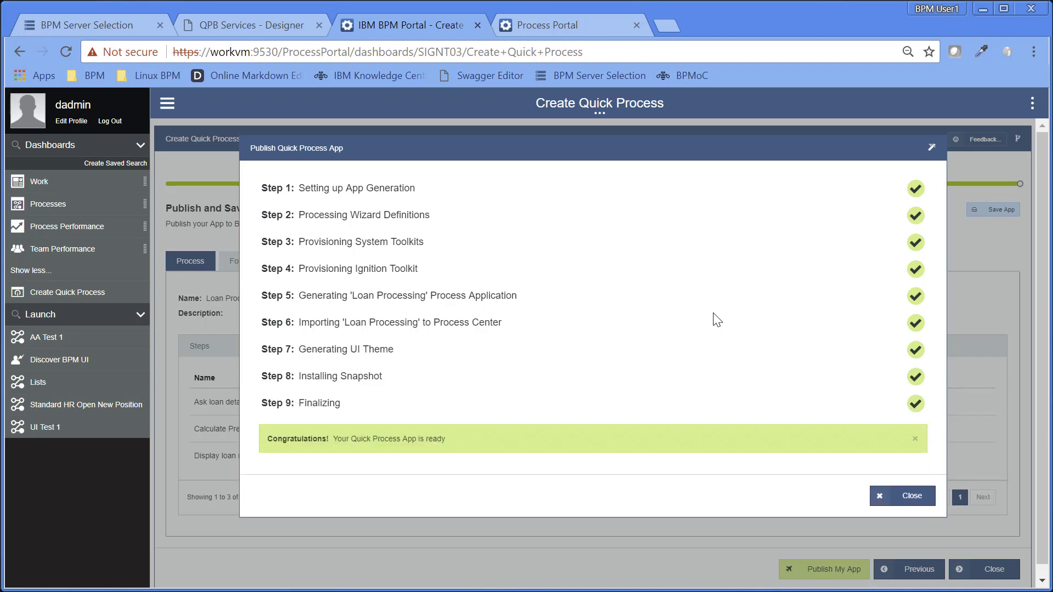
{"action": "left_click", "coordinate": [901, 498]}
Switch to the waiting Process Portal sign-in page and sign in with the administrator's username and account password
{"action": "left_click", "coordinate": [551, 23]}
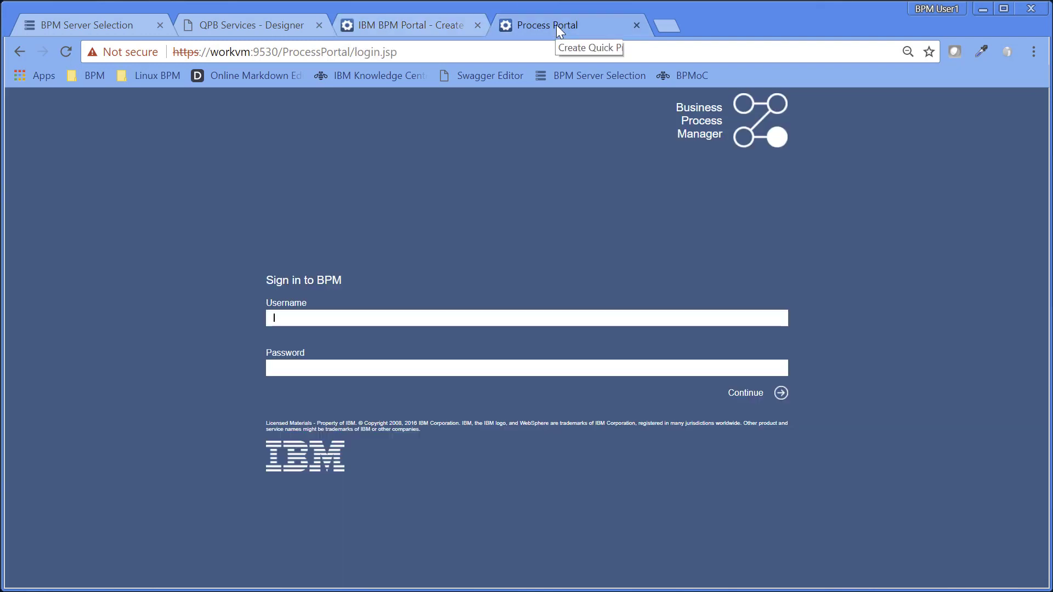
{"action": "type", "text": "dadmin"}
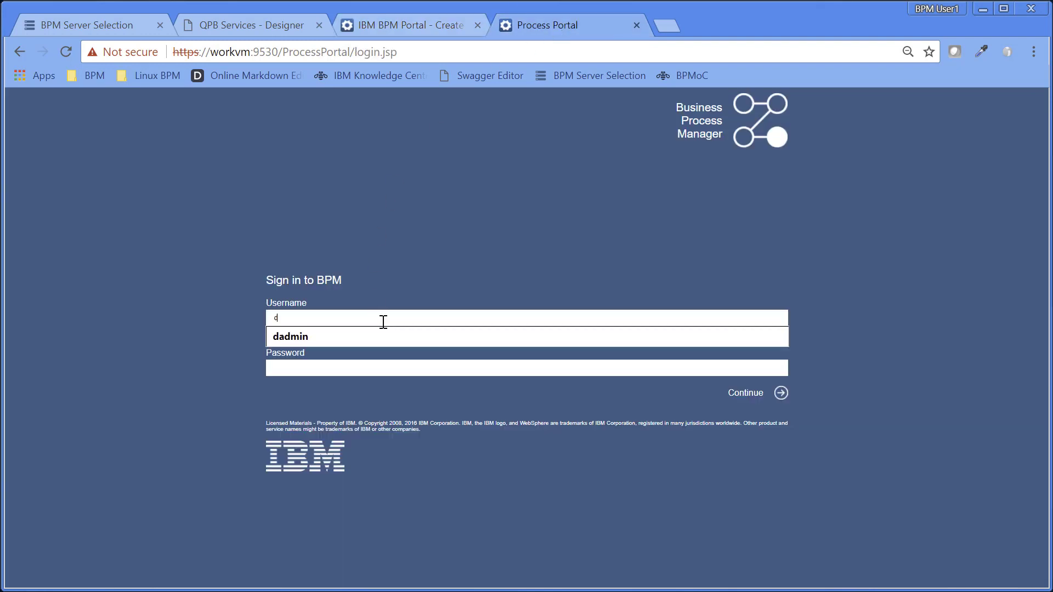
{"action": "key", "text": "Tab"}
{"action": "type", "text": "•"}
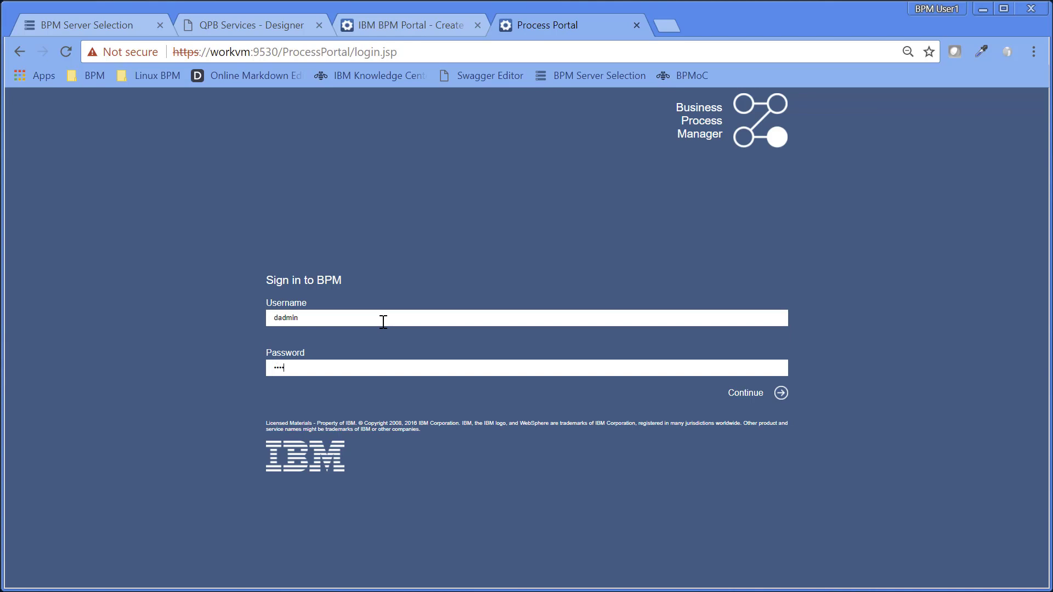
{"action": "type", "text": "••••••"}
{"action": "key", "text": "Return"}
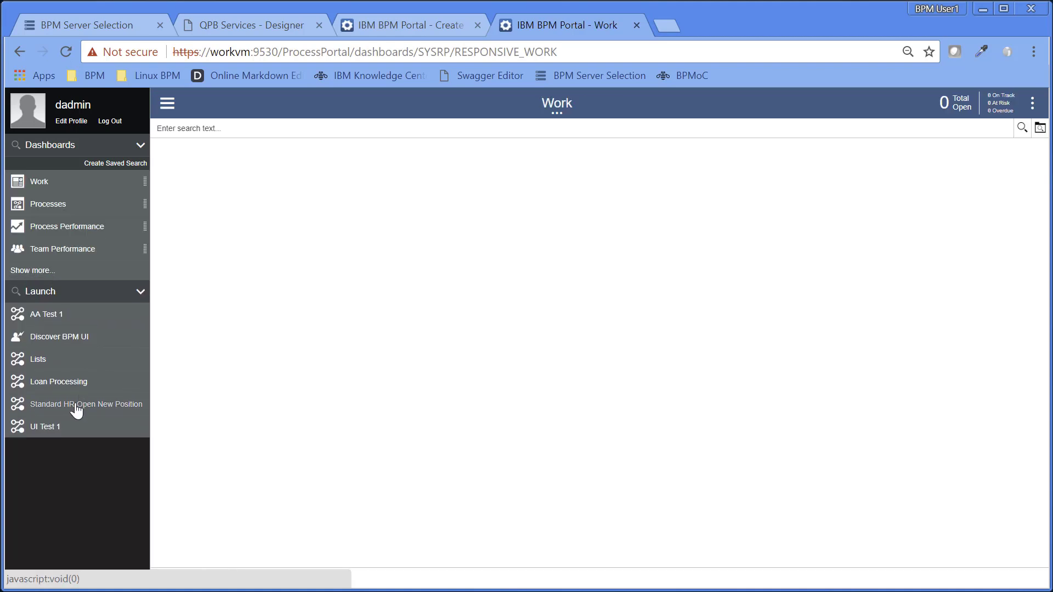
Launch Loan Processing and fill in its Ask loan details task with Loan Amount 1000, Months 12 and Interest Rate 5
{"action": "left_click", "coordinate": [47, 390]}
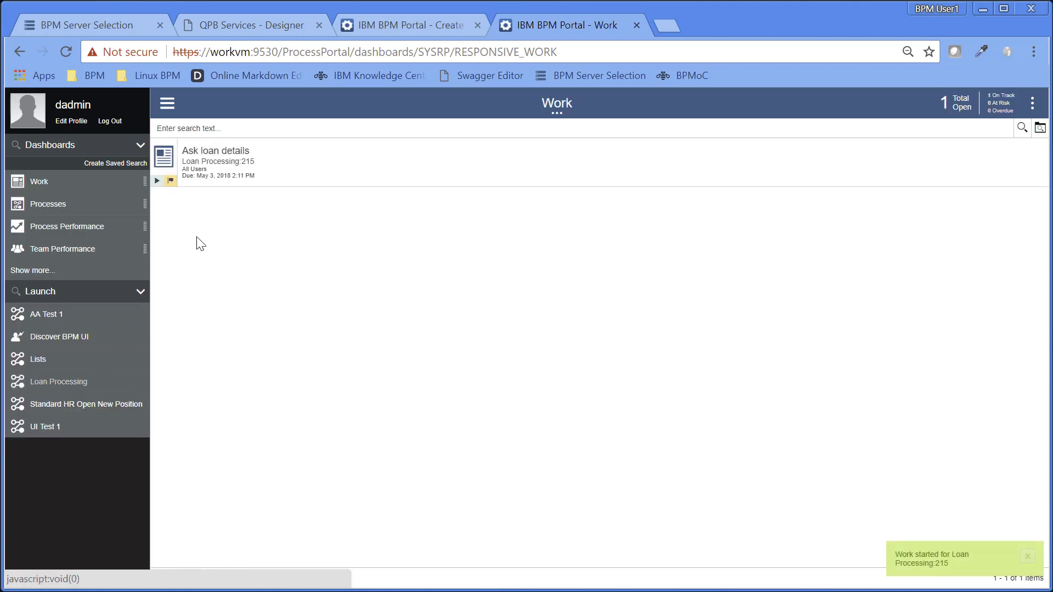
{"action": "left_click", "coordinate": [230, 156]}
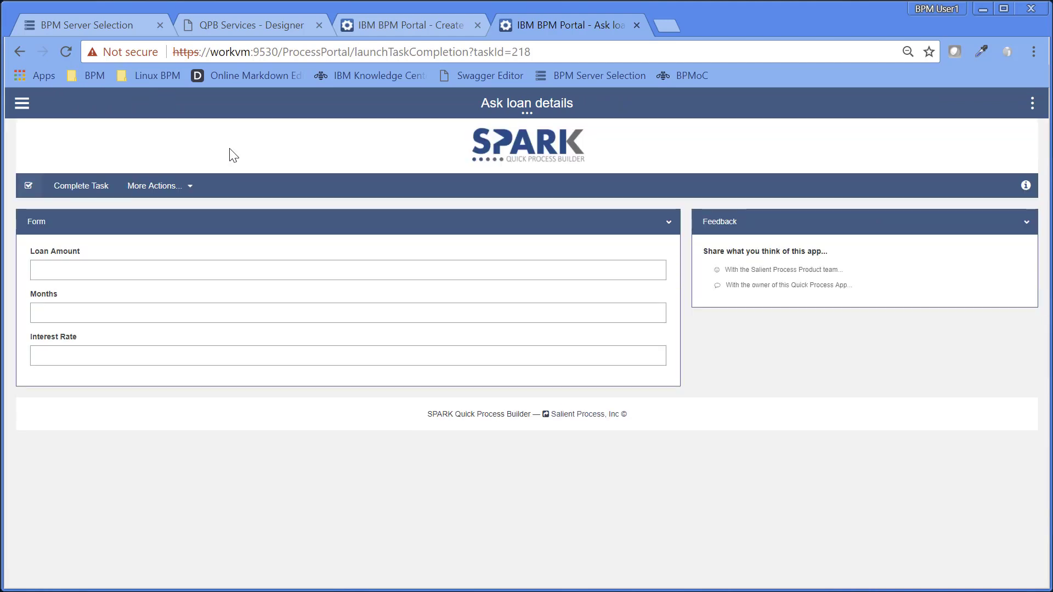
{"action": "left_click", "coordinate": [144, 274]}
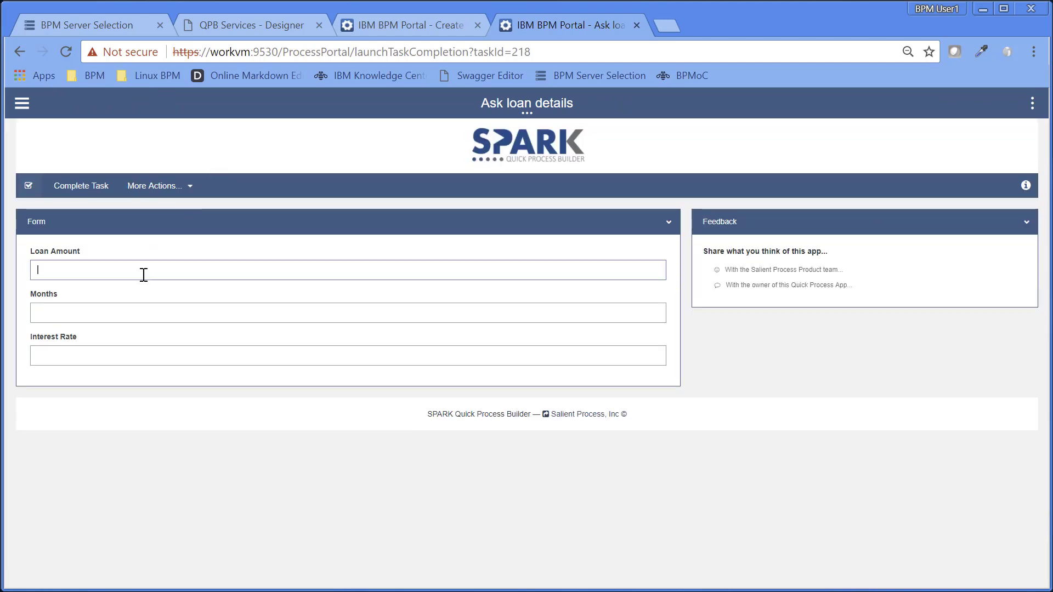
{"action": "type", "text": "1000"}
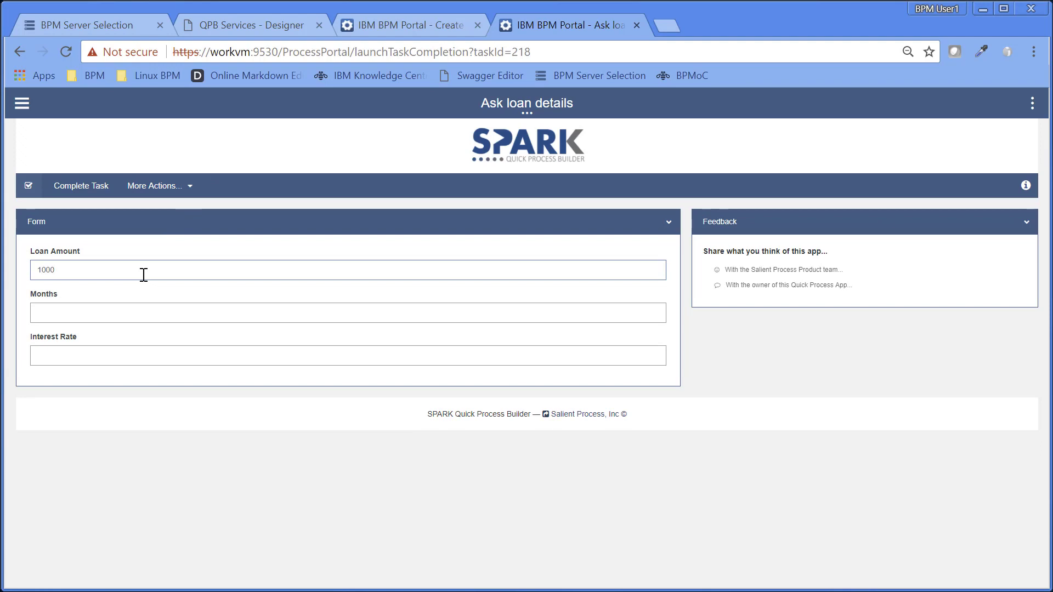
{"action": "key", "text": "Tab"}
{"action": "type", "text": "12"}
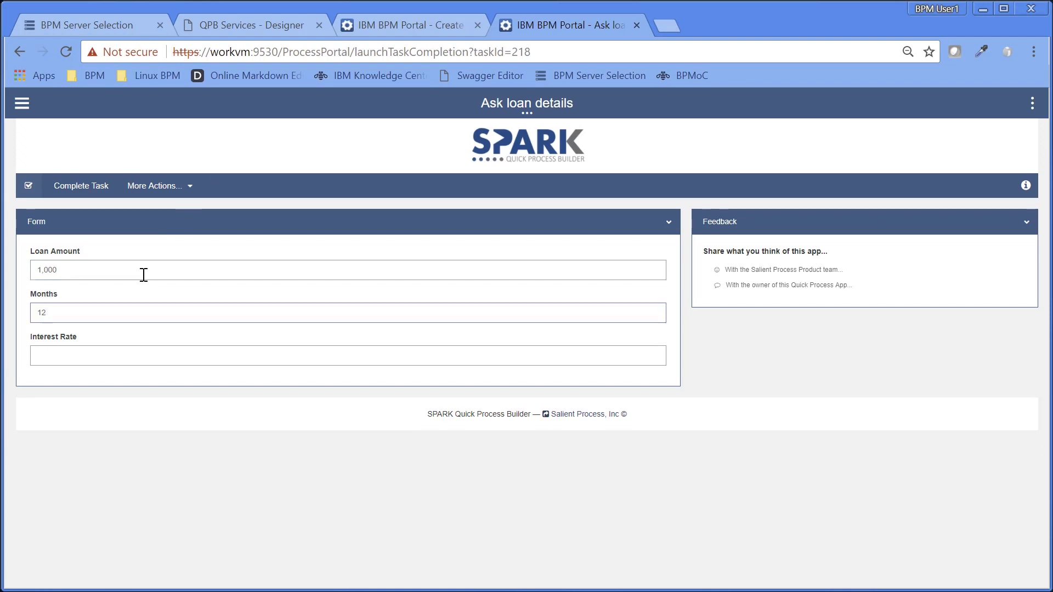
{"action": "key", "text": "Tab"}
{"action": "type", "text": "5"}
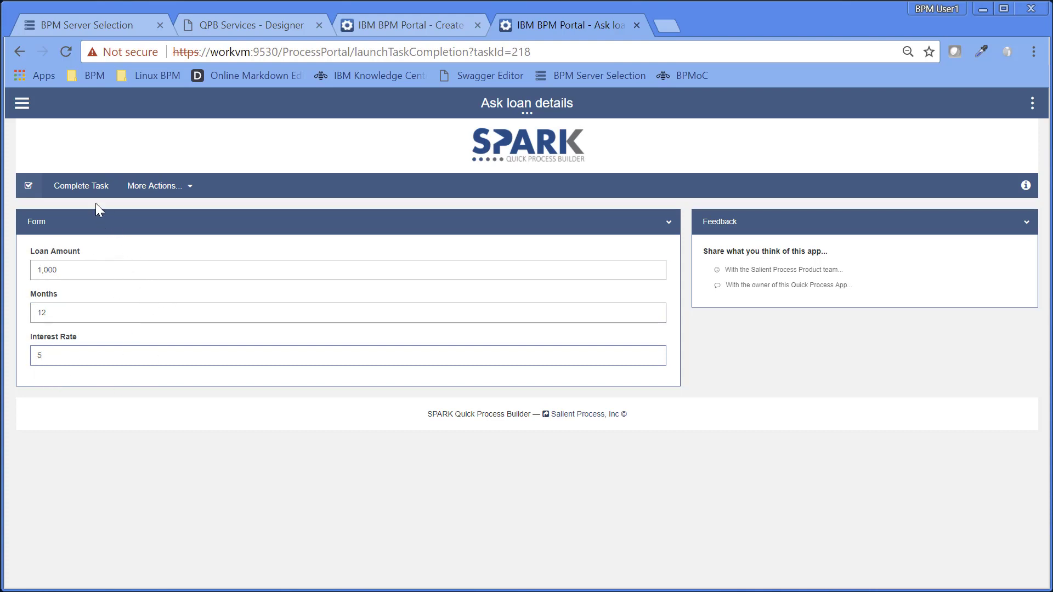
Complete the Ask loan details task with confirmation and open the Display loan results task to check the premium
{"action": "left_click", "coordinate": [89, 186]}
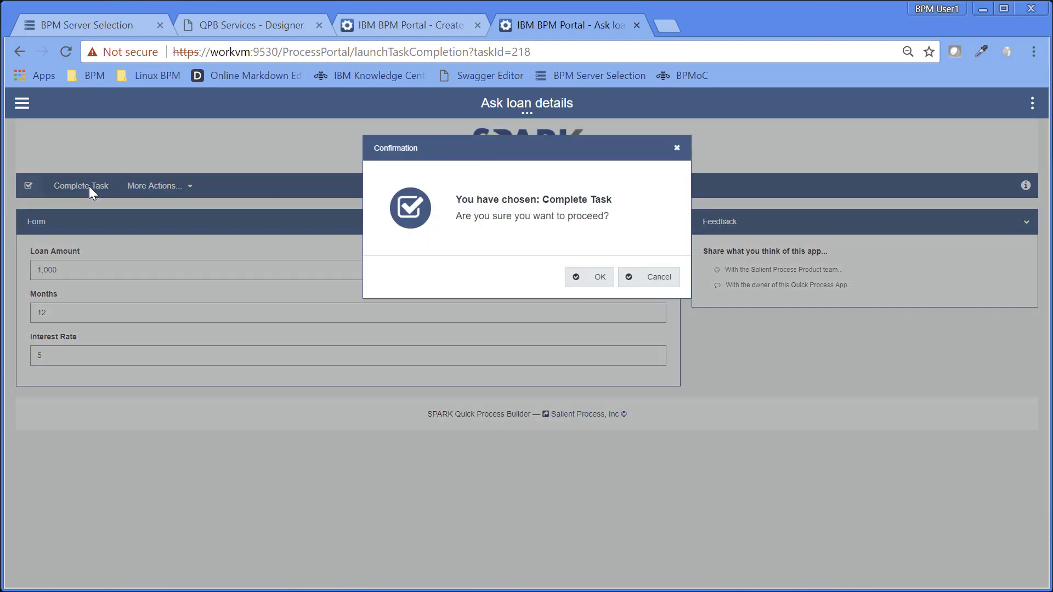
{"action": "left_click", "coordinate": [584, 278]}
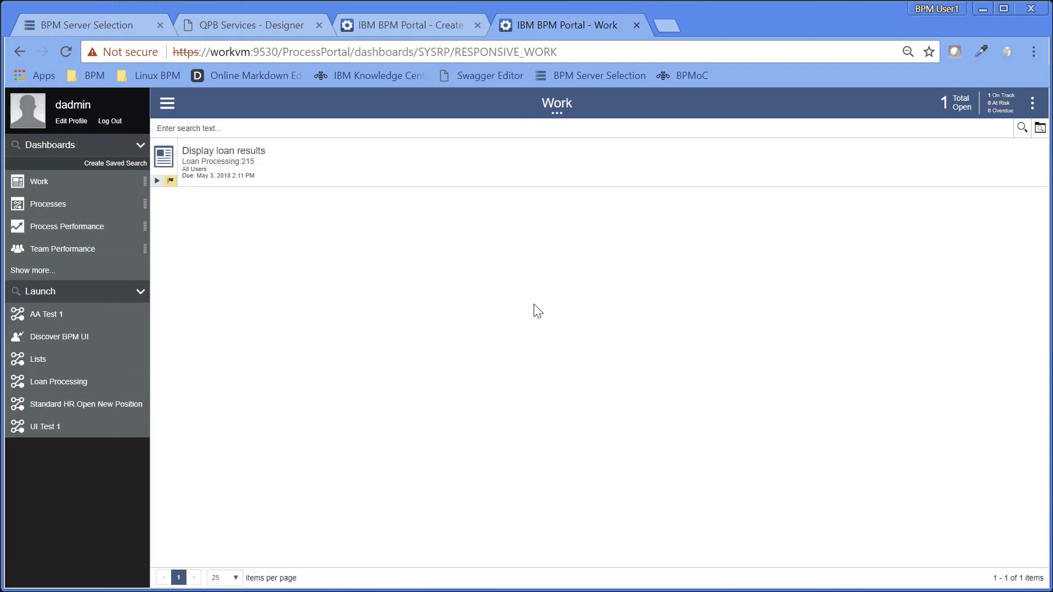
{"action": "left_click", "coordinate": [227, 155]}
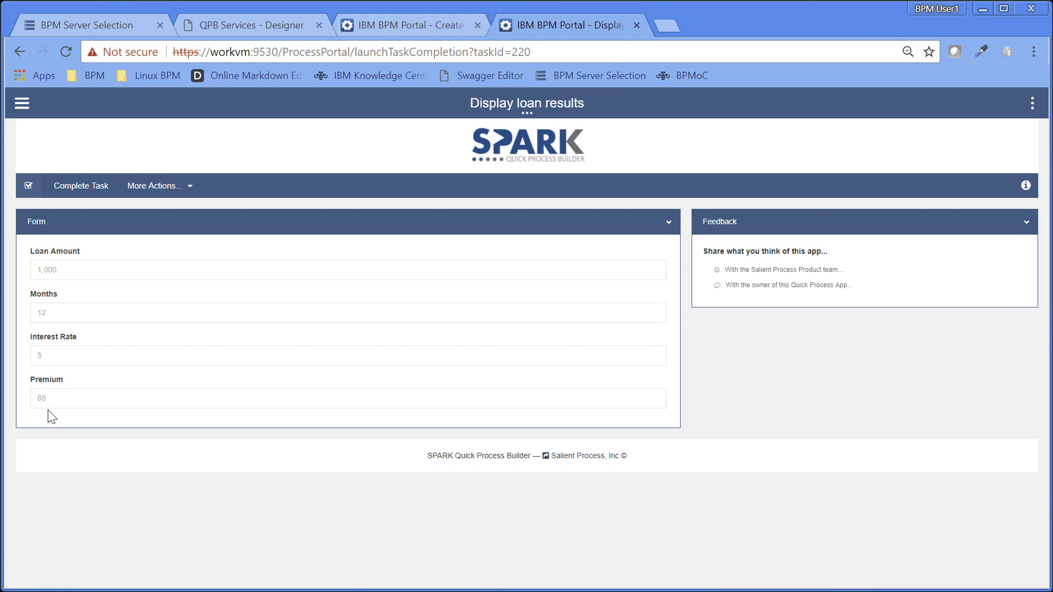
Return to the Create Quick Process wizard and go back to its Process stage to view the Loan Processing diagram
{"action": "left_click", "coordinate": [252, 21]}
{"action": "left_click", "coordinate": [390, 25]}
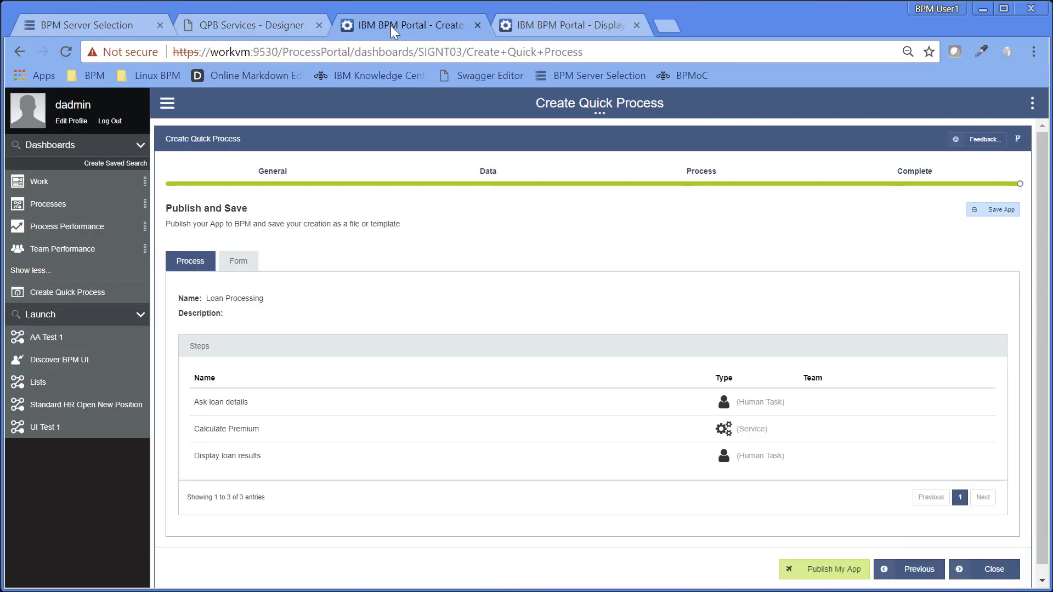
{"action": "left_click", "coordinate": [699, 172]}
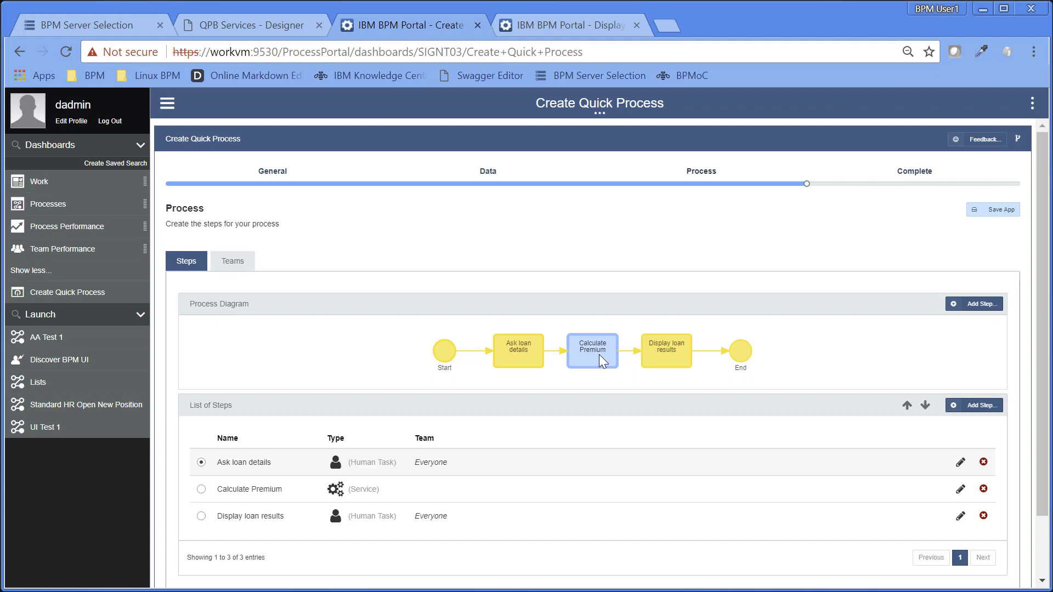
Examine the service connectors offered for a new System Step, including Calculate Premium (QPB Services), and cancel the new step
{"action": "left_click", "coordinate": [953, 303]}
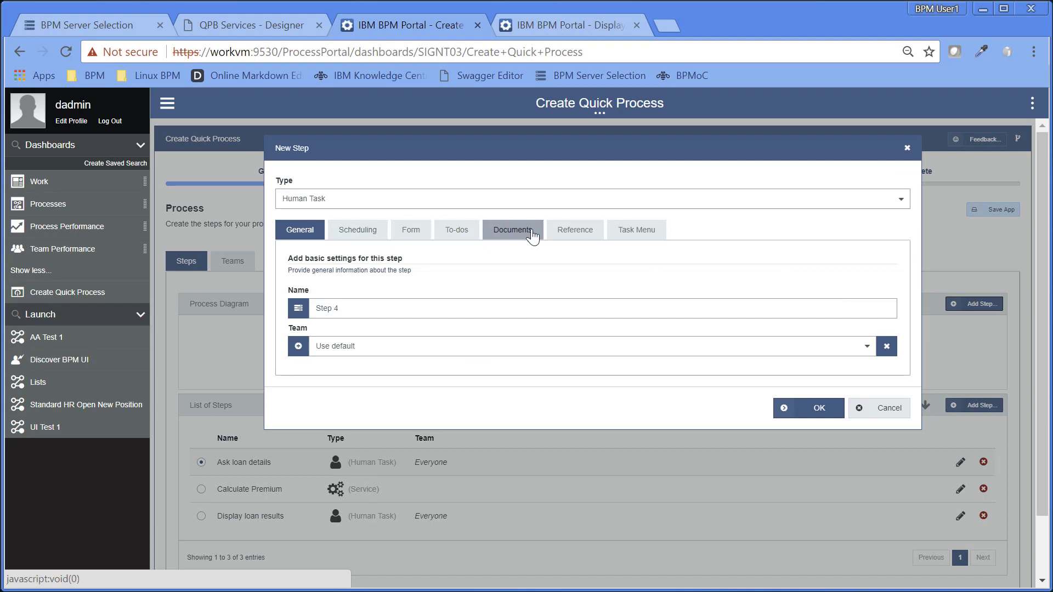
{"action": "left_click", "coordinate": [405, 203]}
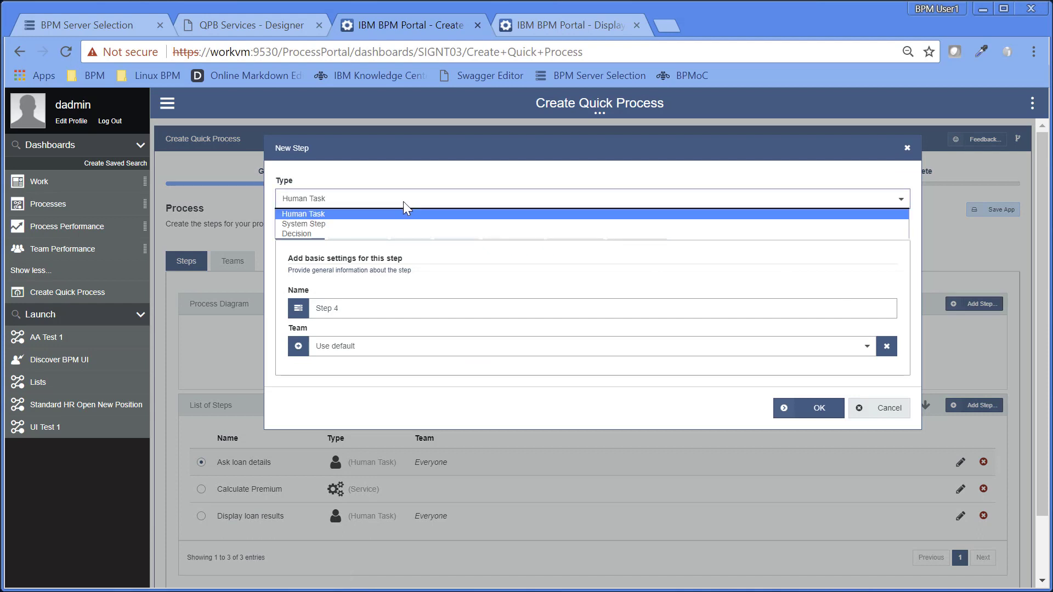
{"action": "left_click", "coordinate": [373, 220]}
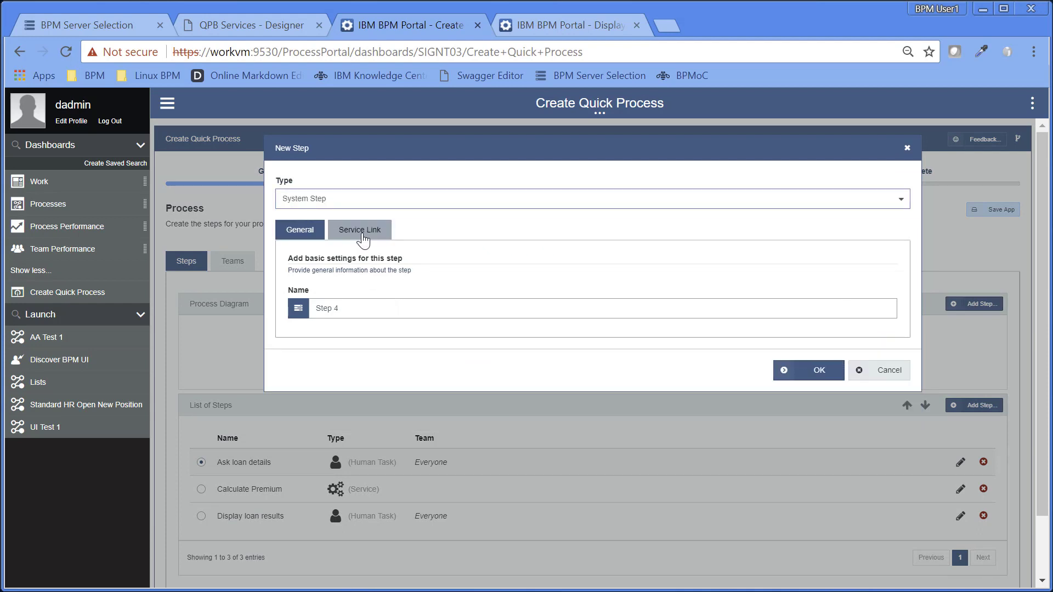
{"action": "left_click", "coordinate": [360, 230]}
{"action": "left_click", "coordinate": [403, 306]}
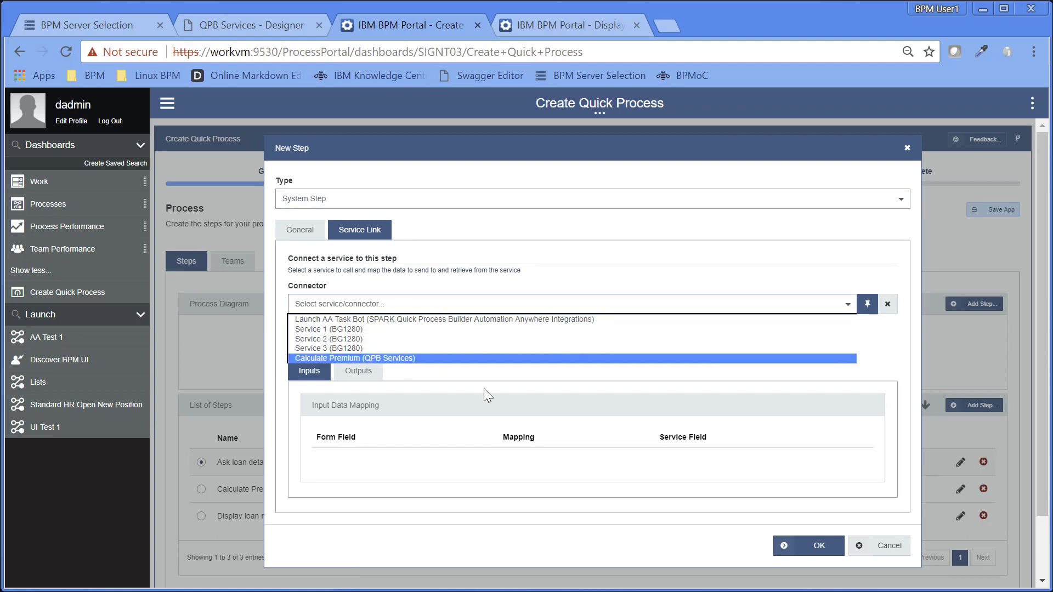
{"action": "left_click", "coordinate": [883, 546]}
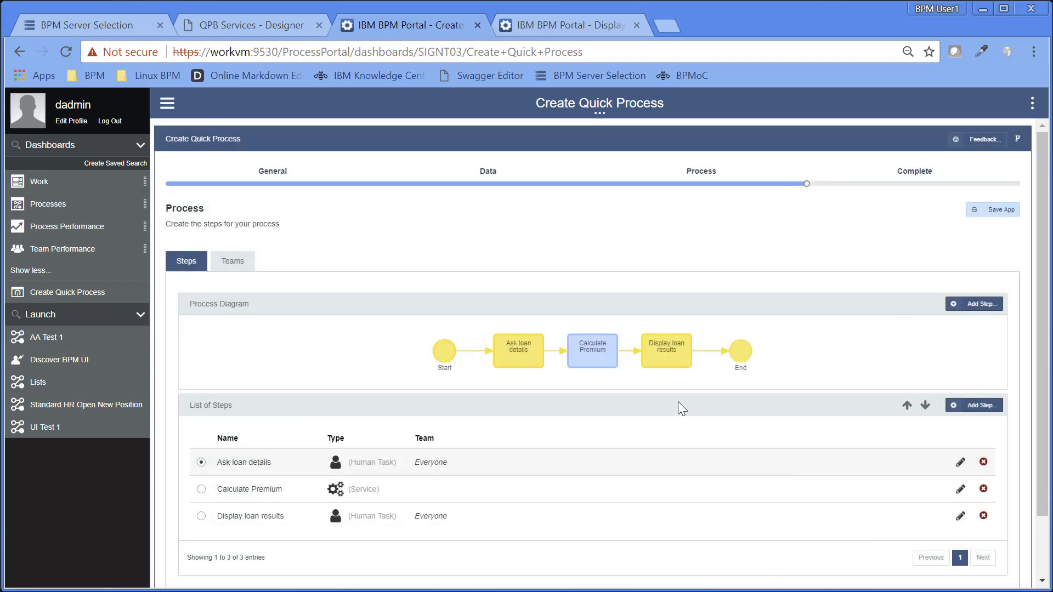